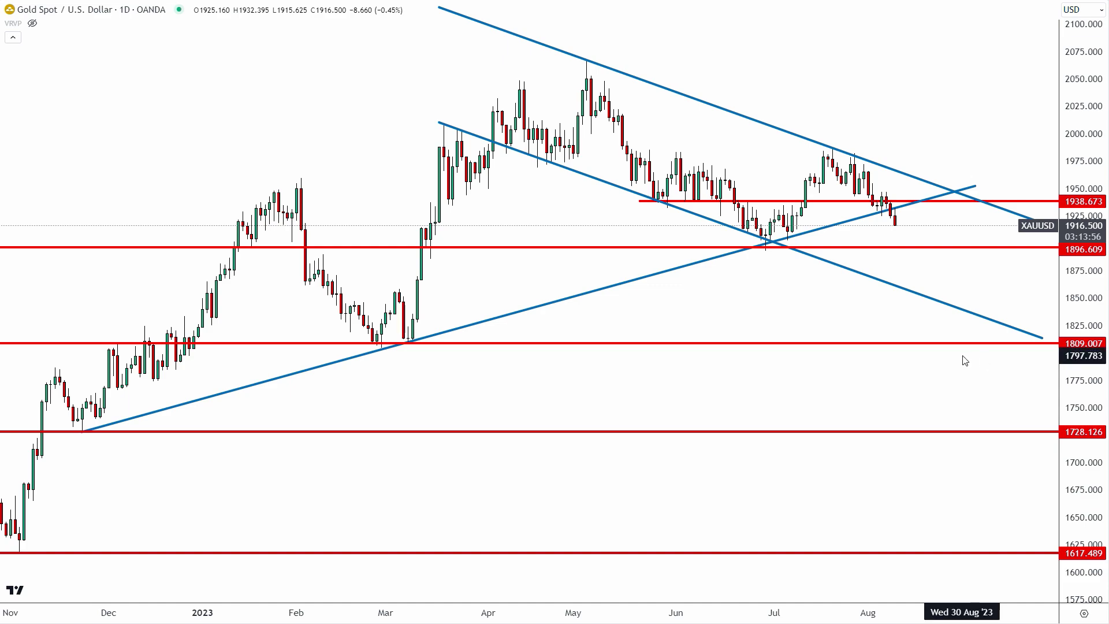
Step: Highlight the June lows near 1938, July low, May peak, late-July highs, December and March lows
drag(713, 387, 694, 383)
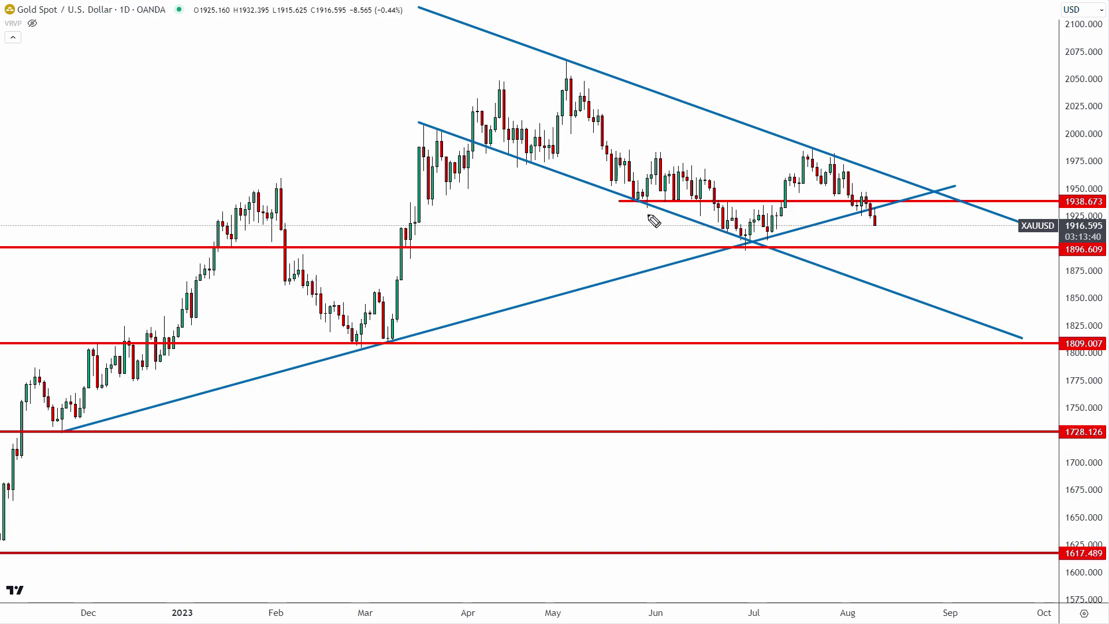
drag(616, 209, 690, 216)
drag(715, 255, 775, 258)
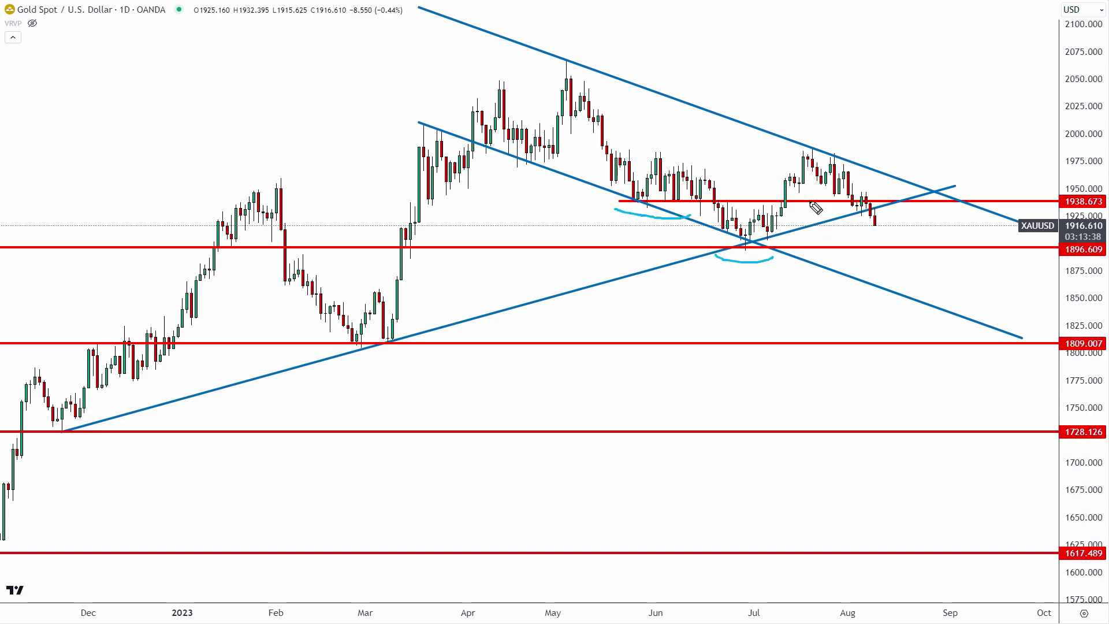
mouse_move(810, 202)
mouse_down()
mouse_move(864, 206)
mouse_move(883, 170)
mouse_up()
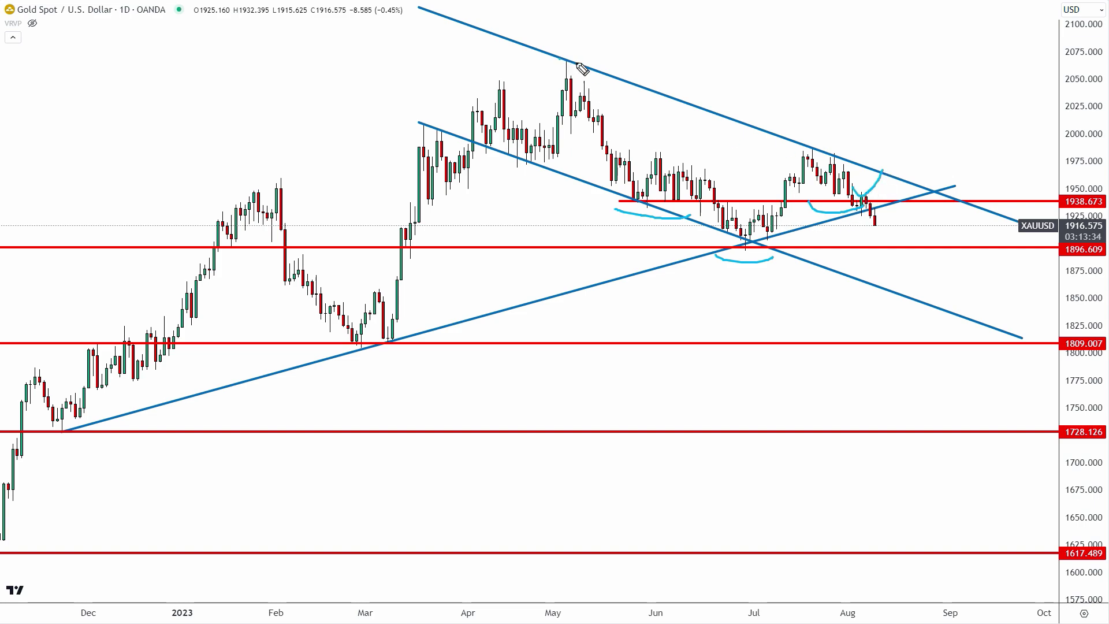
drag(578, 65, 576, 60)
mouse_move(852, 147)
mouse_down()
mouse_move(807, 151)
mouse_move(821, 158)
mouse_up()
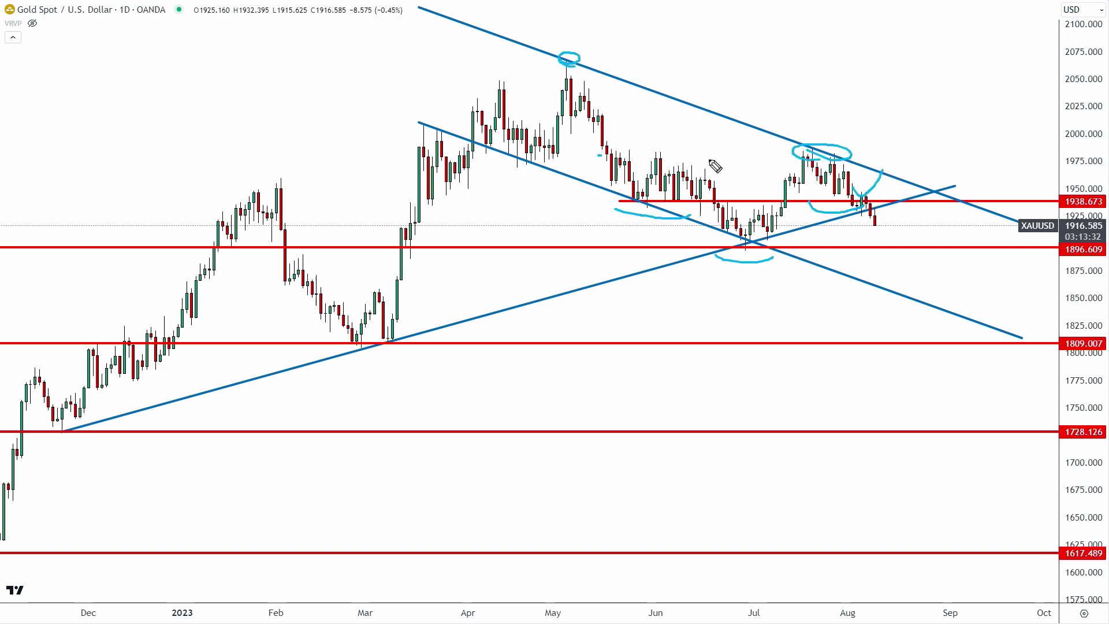
drag(598, 156, 911, 161)
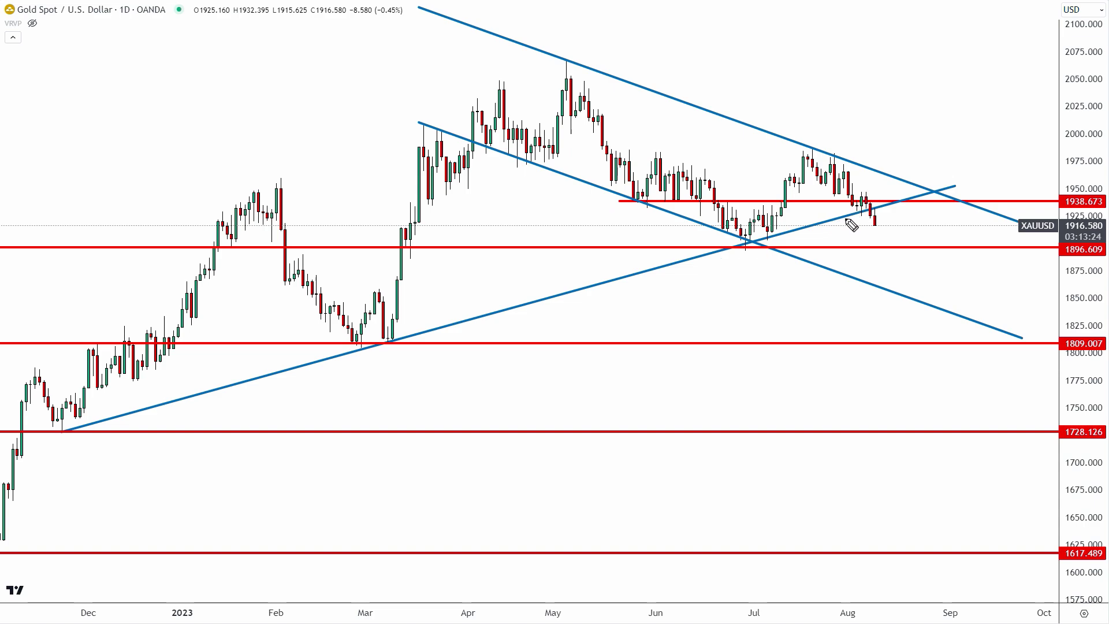
mouse_move(844, 201)
mouse_down()
mouse_move(838, 211)
mouse_move(877, 212)
mouse_move(832, 191)
mouse_move(839, 200)
mouse_up()
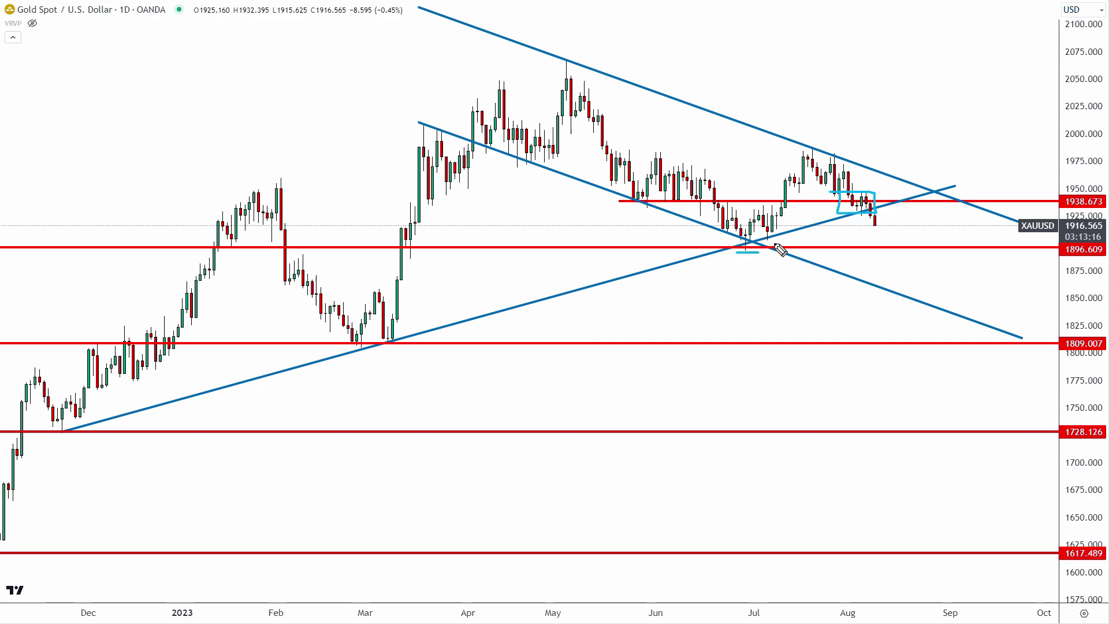
drag(775, 246, 764, 254)
drag(85, 425, 73, 432)
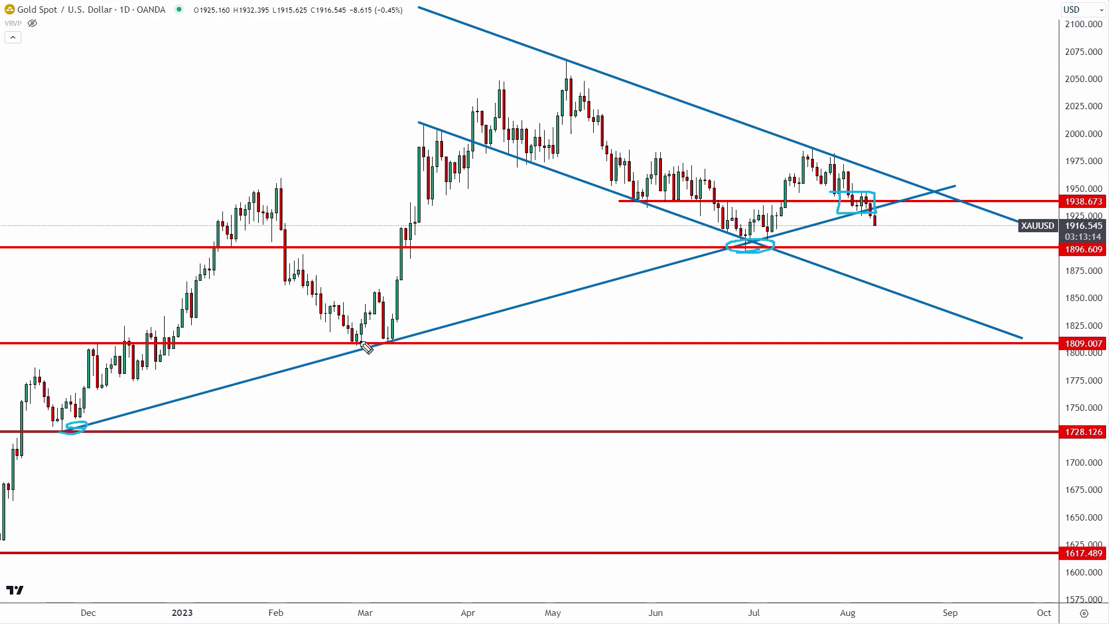
drag(399, 331, 383, 341)
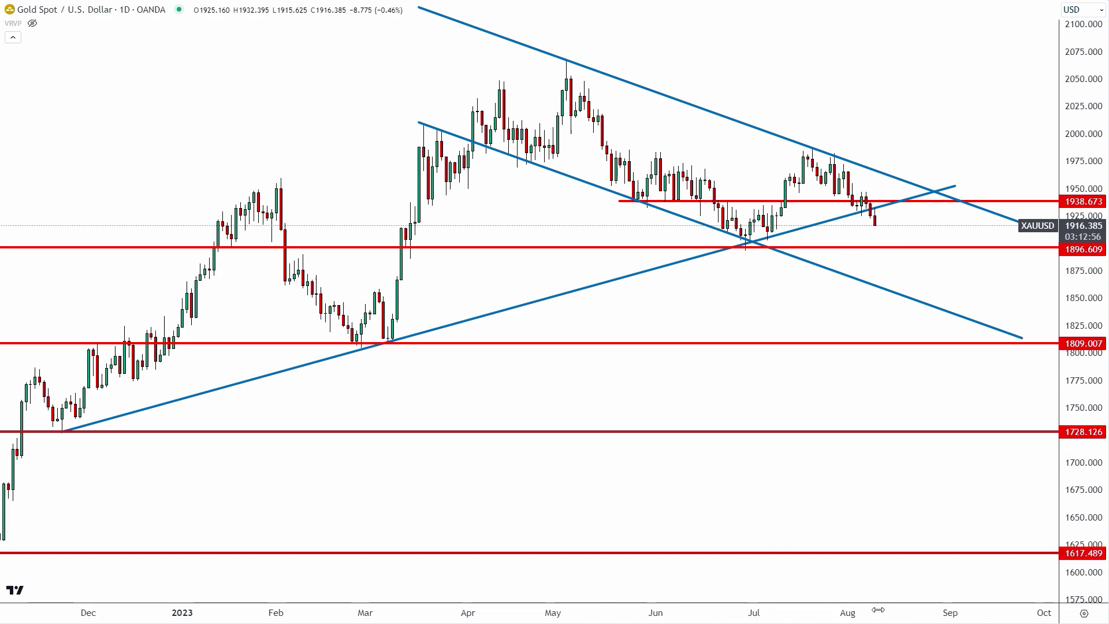
Step: Highlight the latest falling candles and sketch a projected dip toward the 1896.609 July low
scroll(762, 590, up, 5)
scroll(978, 404, down, 5)
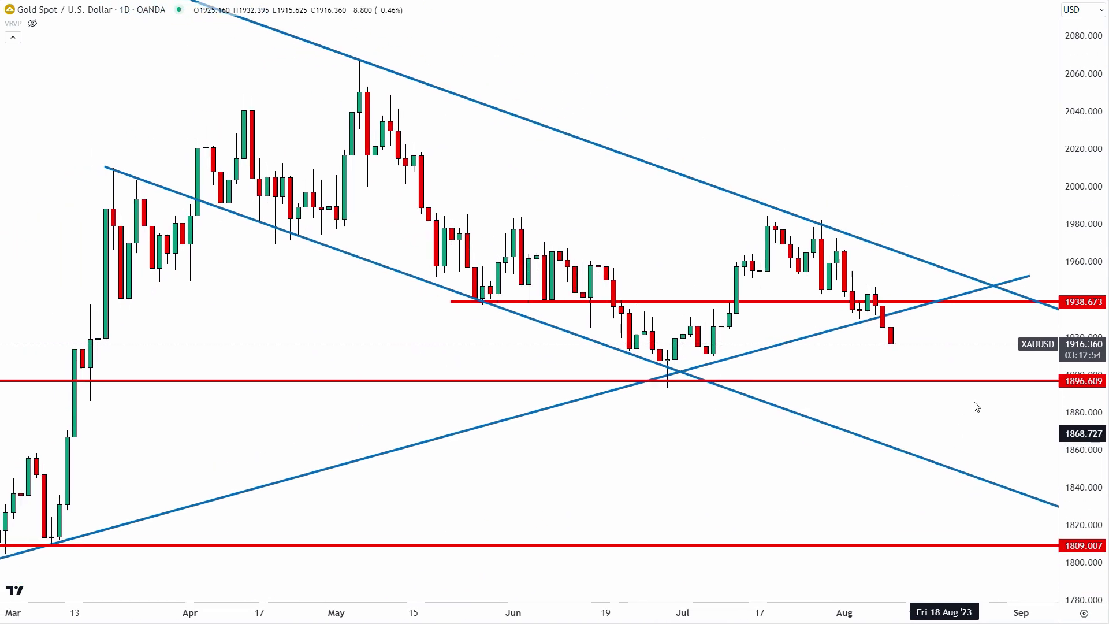
drag(958, 211, 922, 213)
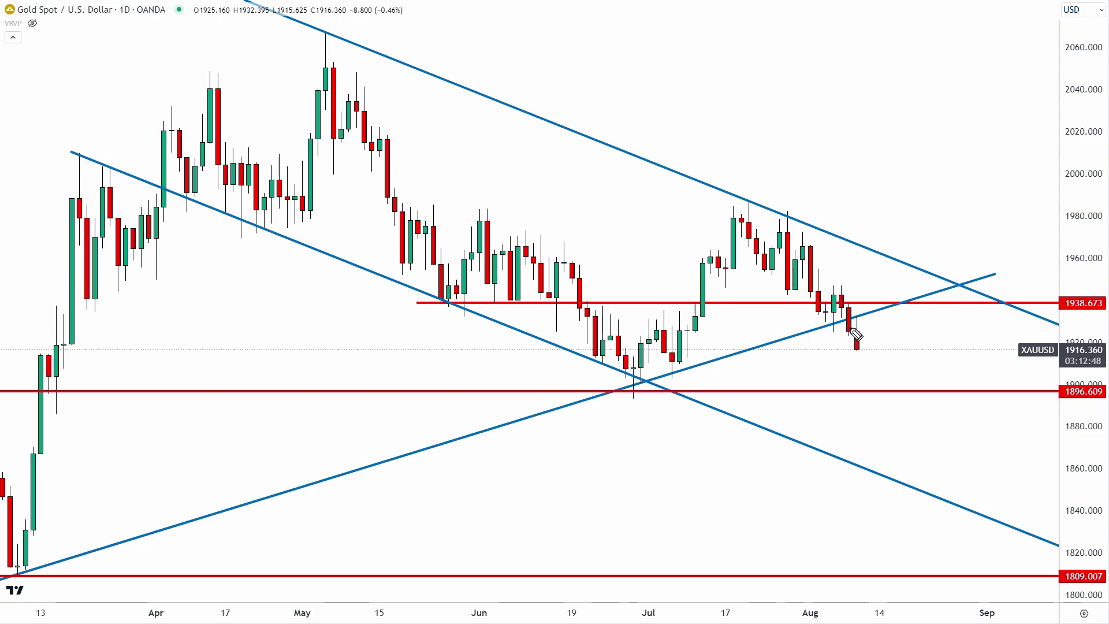
mouse_move(839, 334)
mouse_down()
mouse_move(865, 335)
mouse_move(845, 341)
mouse_move(870, 319)
mouse_move(846, 315)
mouse_move(864, 322)
mouse_up()
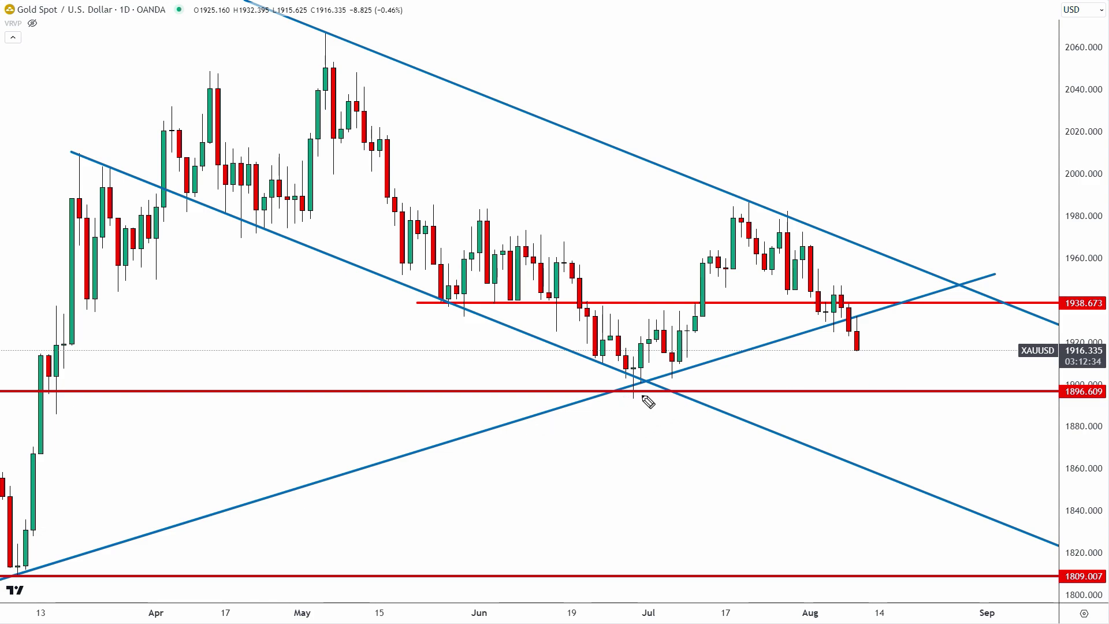
mouse_move(650, 381)
mouse_down()
mouse_move(617, 399)
mouse_move(630, 383)
mouse_up()
mouse_move(859, 348)
mouse_down()
mouse_move(871, 422)
mouse_move(876, 373)
mouse_move(902, 378)
mouse_move(961, 300)
mouse_move(1003, 282)
mouse_move(948, 299)
mouse_up()
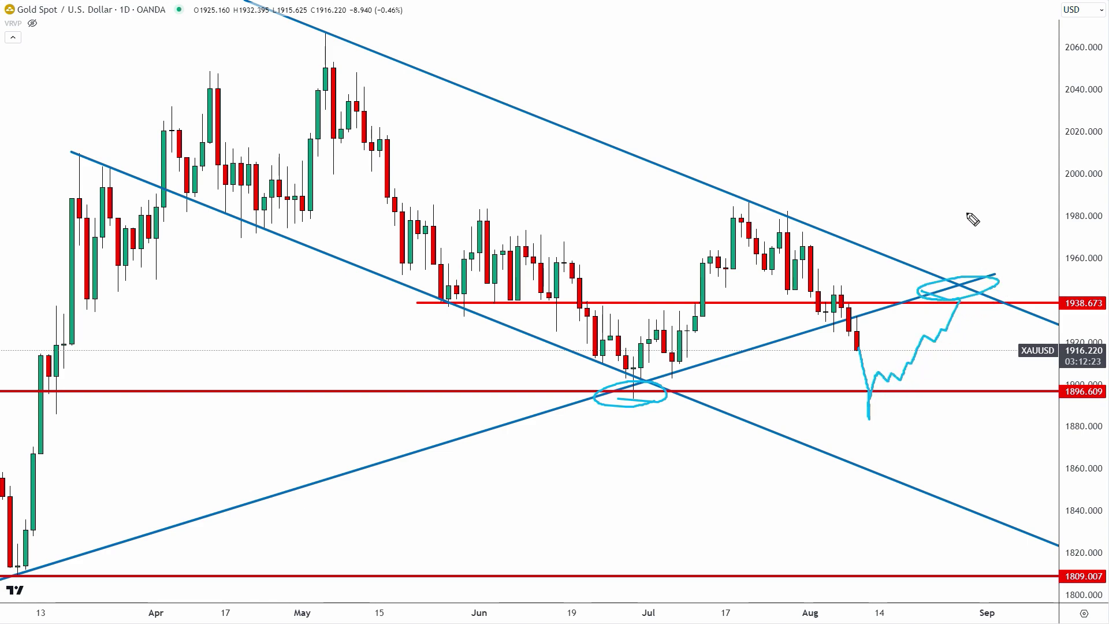
Step: Circle where the trendlines meet near 1938, plus the May and July highs
mouse_move(972, 199)
mouse_down()
mouse_move(958, 267)
mouse_move(968, 252)
mouse_up()
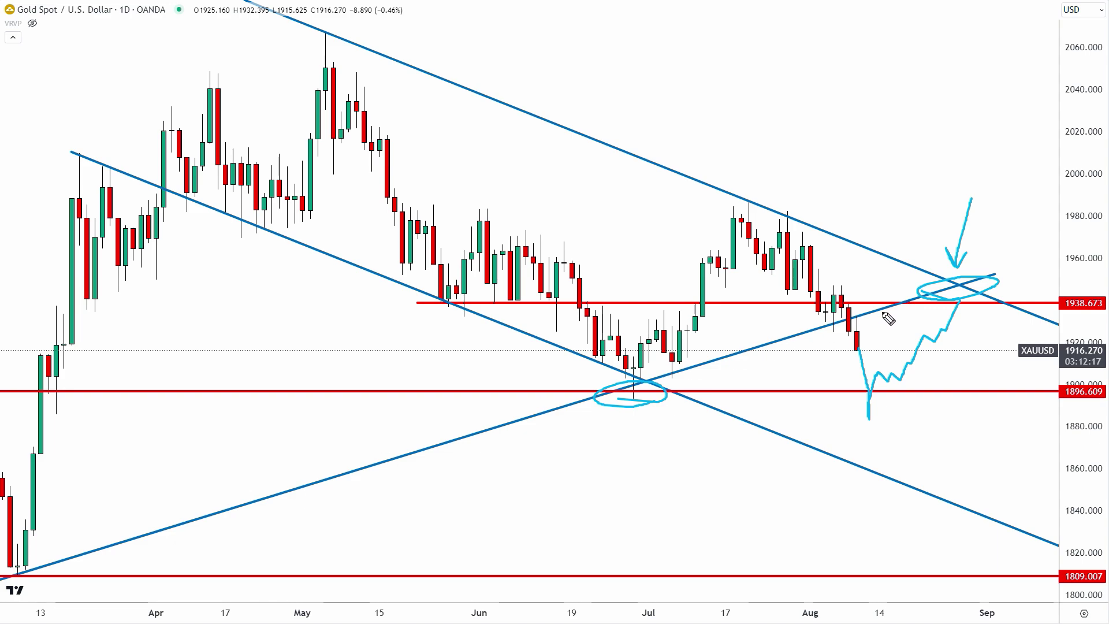
mouse_move(314, 36)
mouse_down()
mouse_move(360, 31)
mouse_move(321, 26)
mouse_up()
mouse_move(740, 203)
mouse_down()
mouse_move(812, 215)
mouse_move(751, 201)
mouse_up()
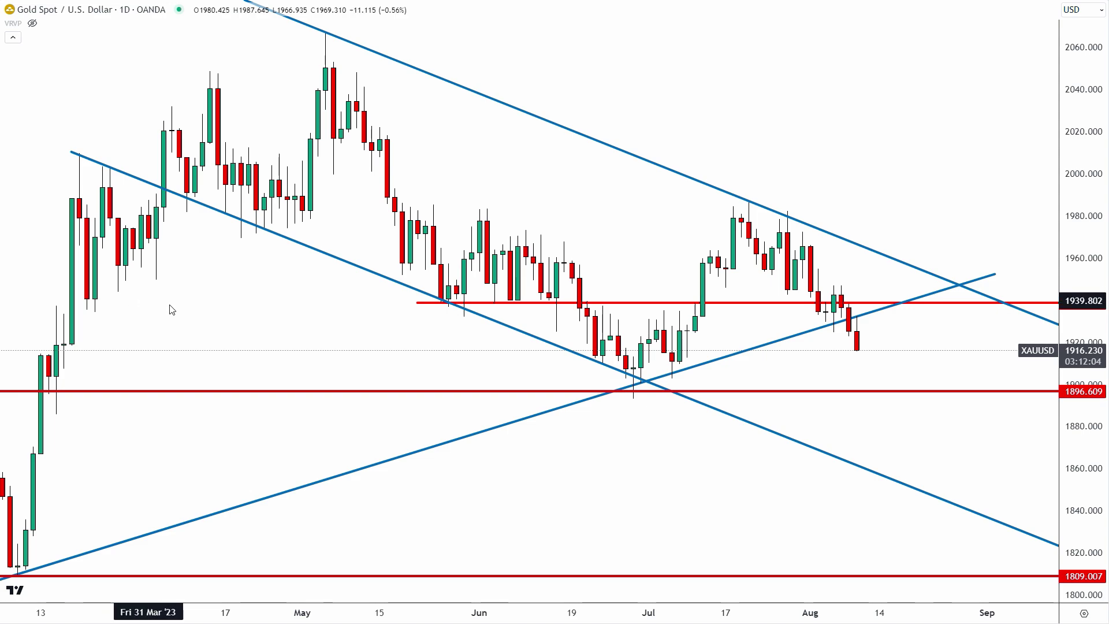
Step: Zoom out, pan and compress the price scale so the gold chart reaches back to November
scroll(684, 612, down, 5)
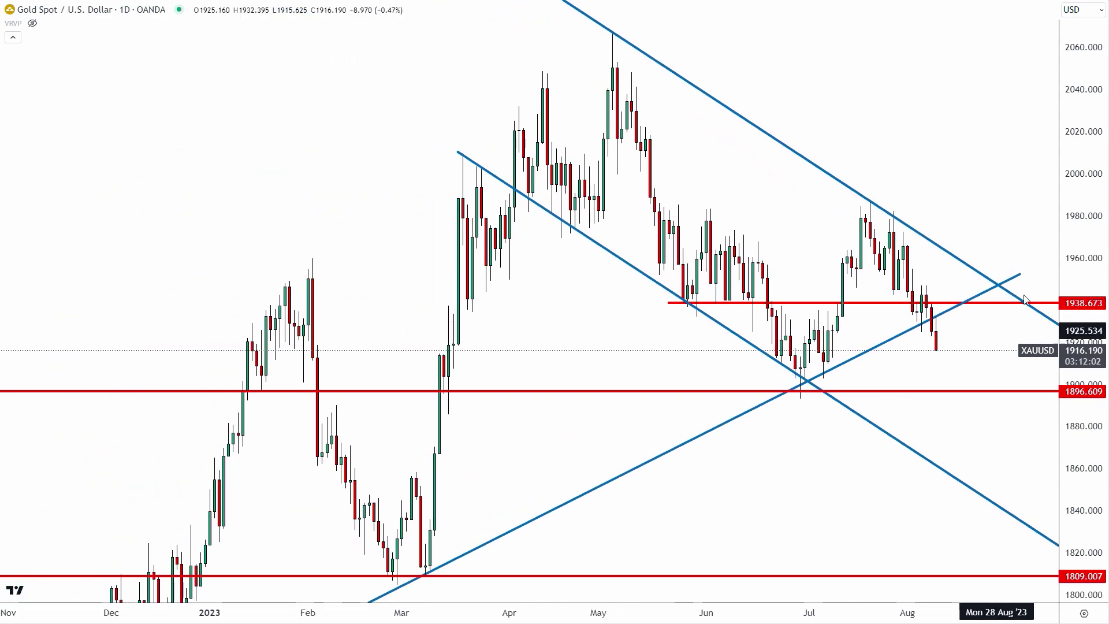
drag(1003, 391, 934, 401)
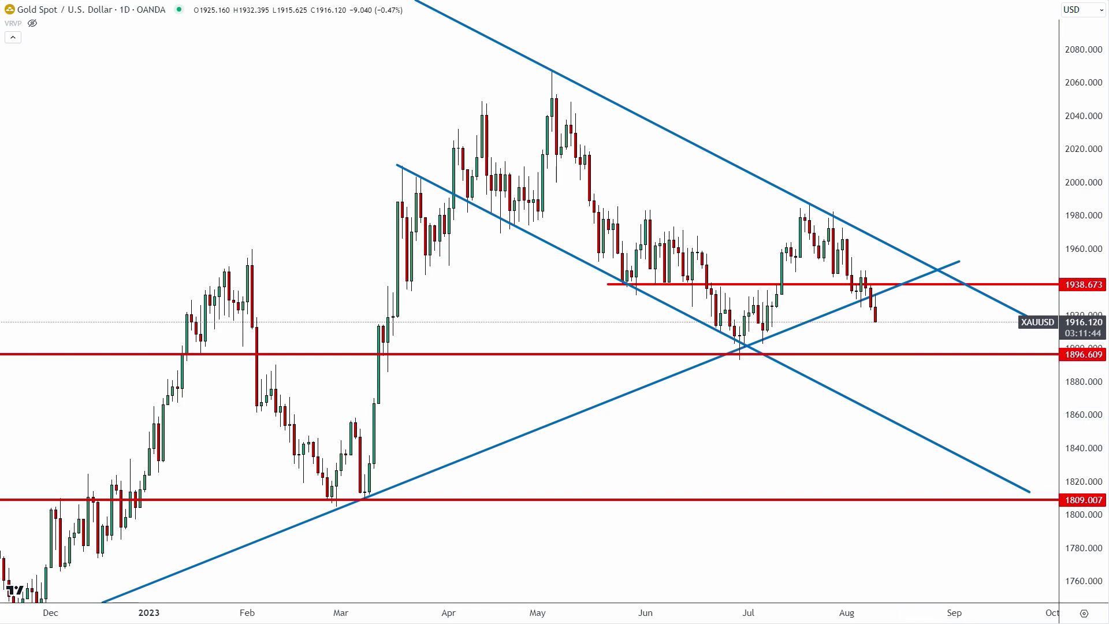
drag(261, 116, 325, 90)
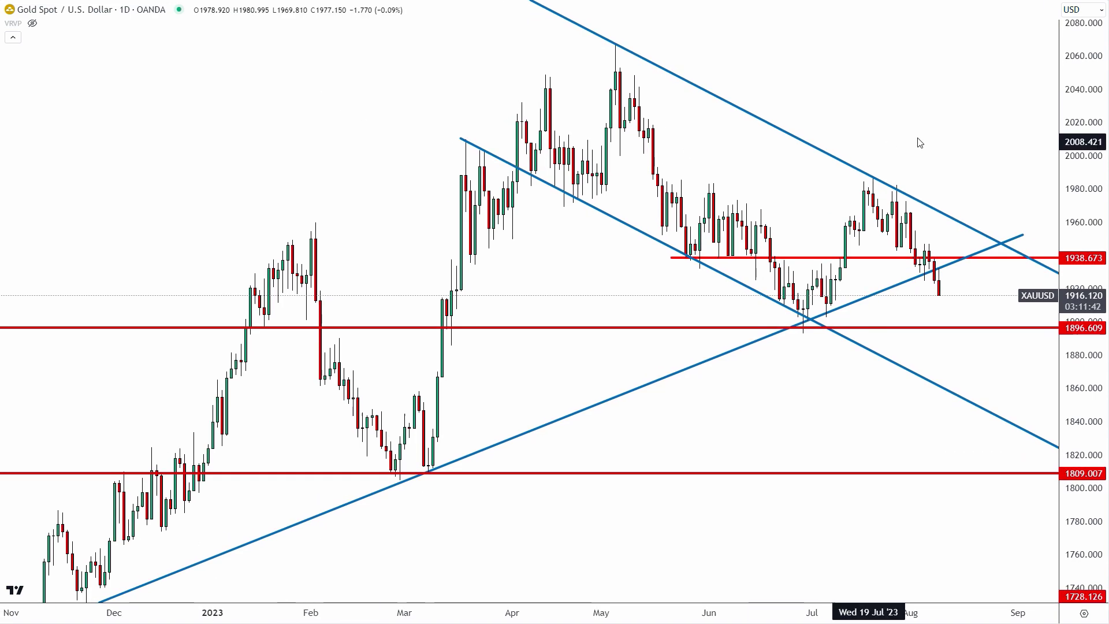
drag(1091, 65, 1090, 110)
drag(849, 542, 758, 511)
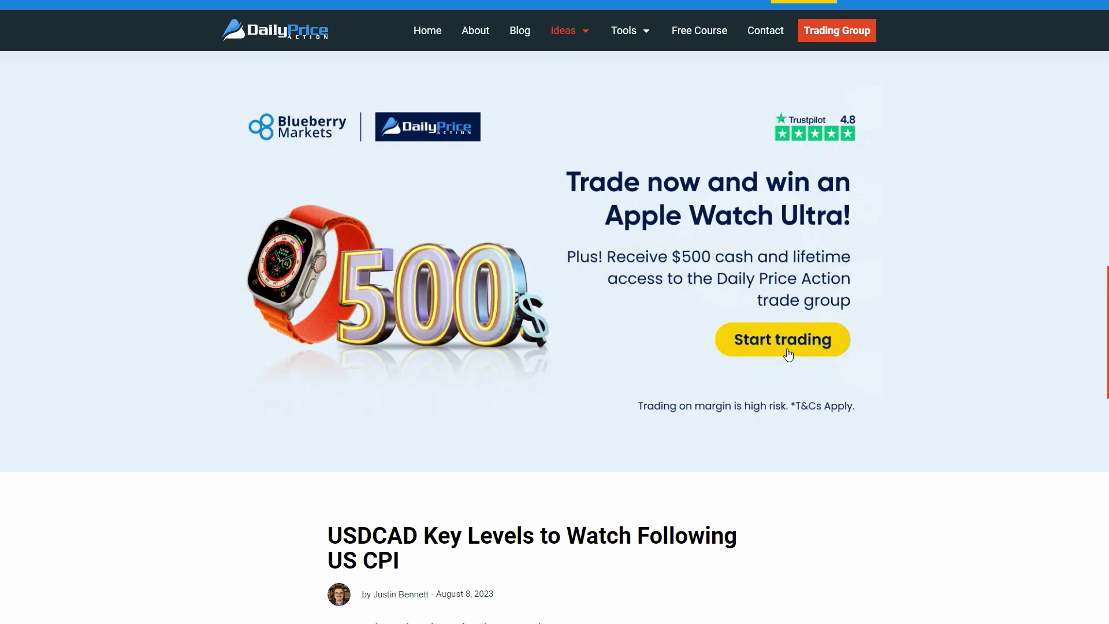
Step: Follow the Start trading promotion through to Start Trading on the Blueberry Markets page
click(807, 342)
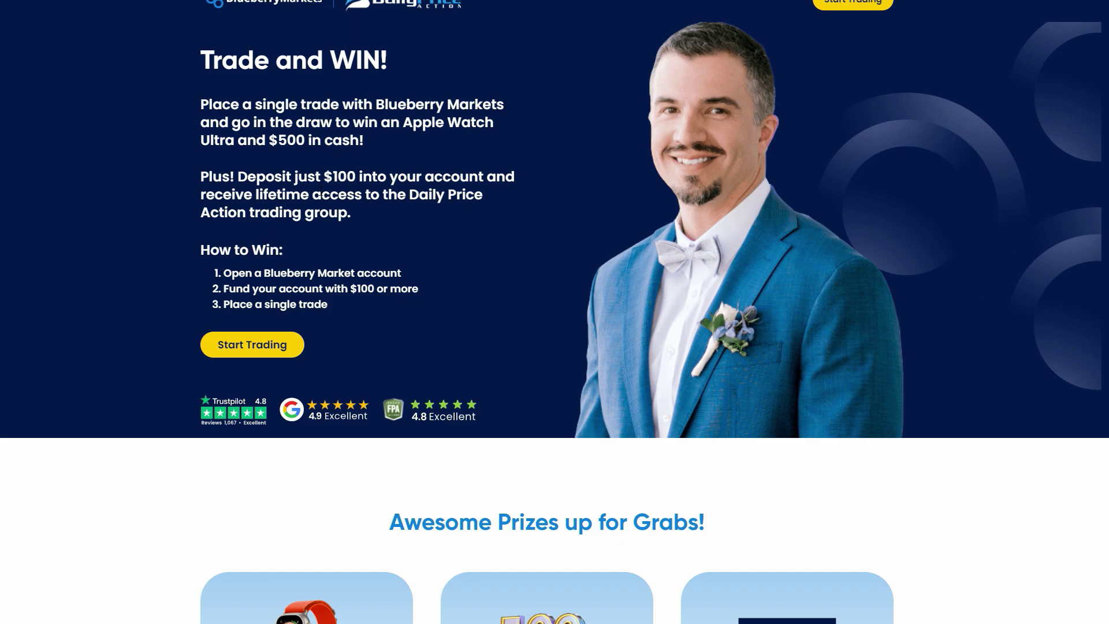
click(244, 356)
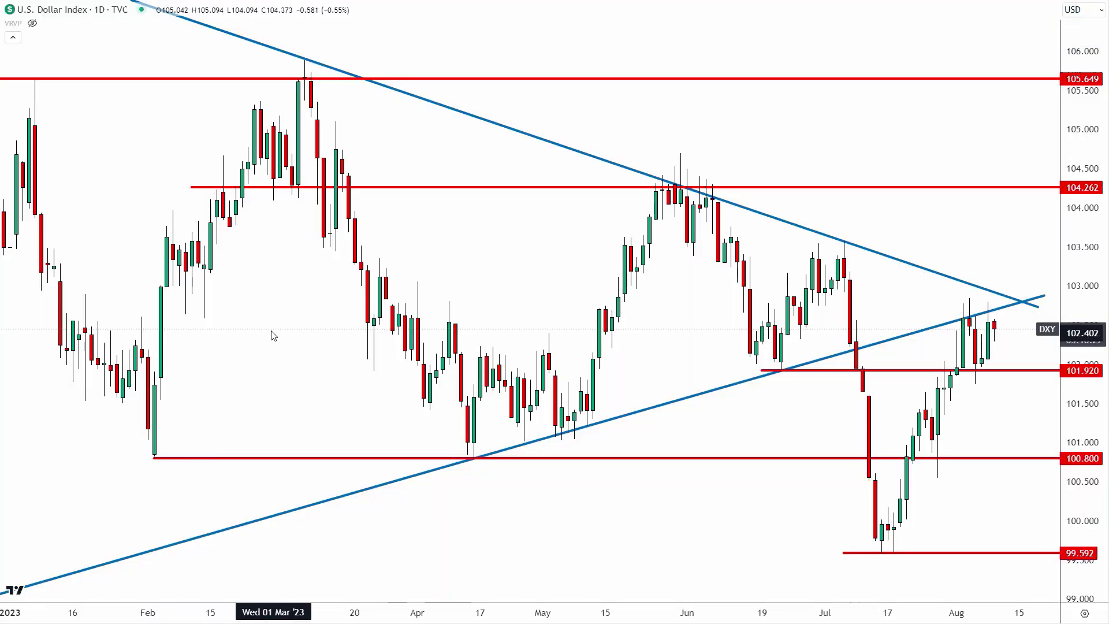
Step: Switch the Dollar Index chart to the 3D interval and widen it back to 2021
text(3D)
key(Return)
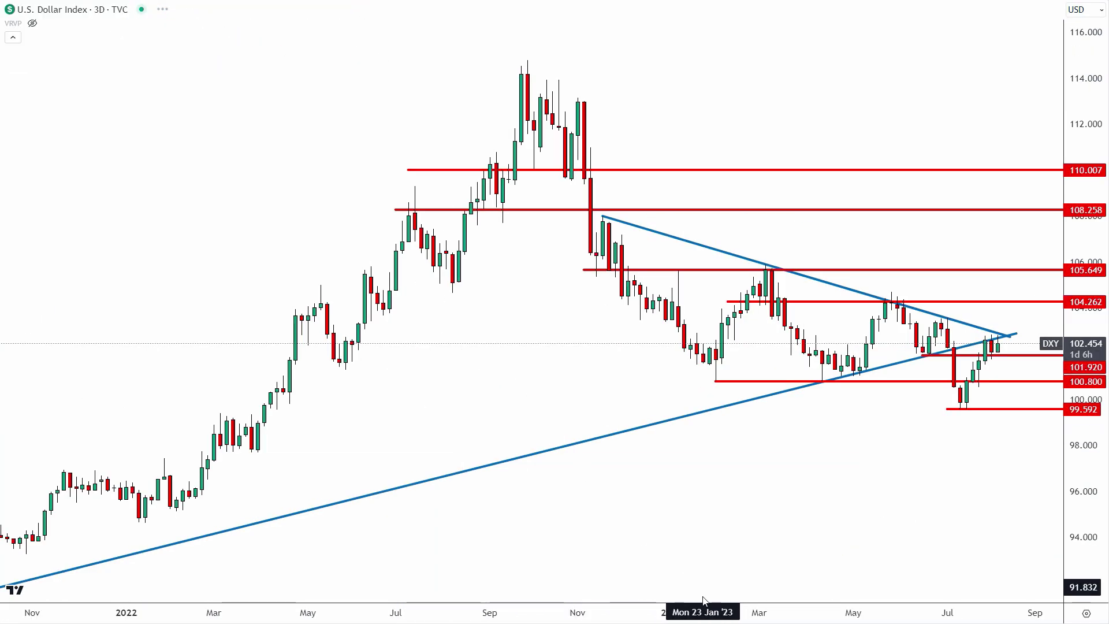
drag(739, 603, 789, 603)
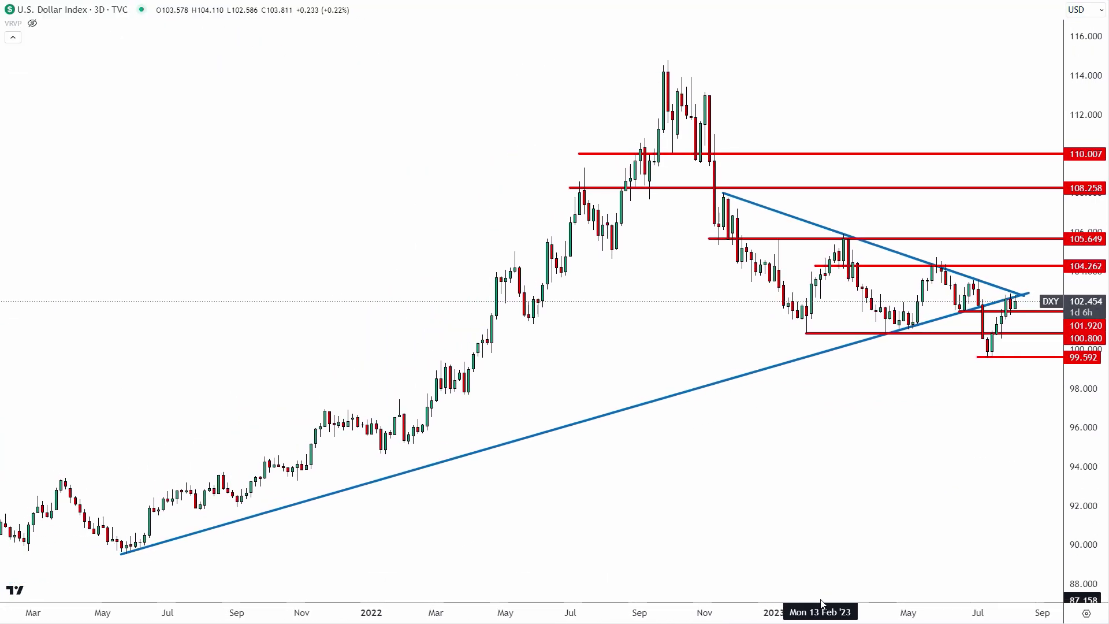
drag(814, 530, 780, 530)
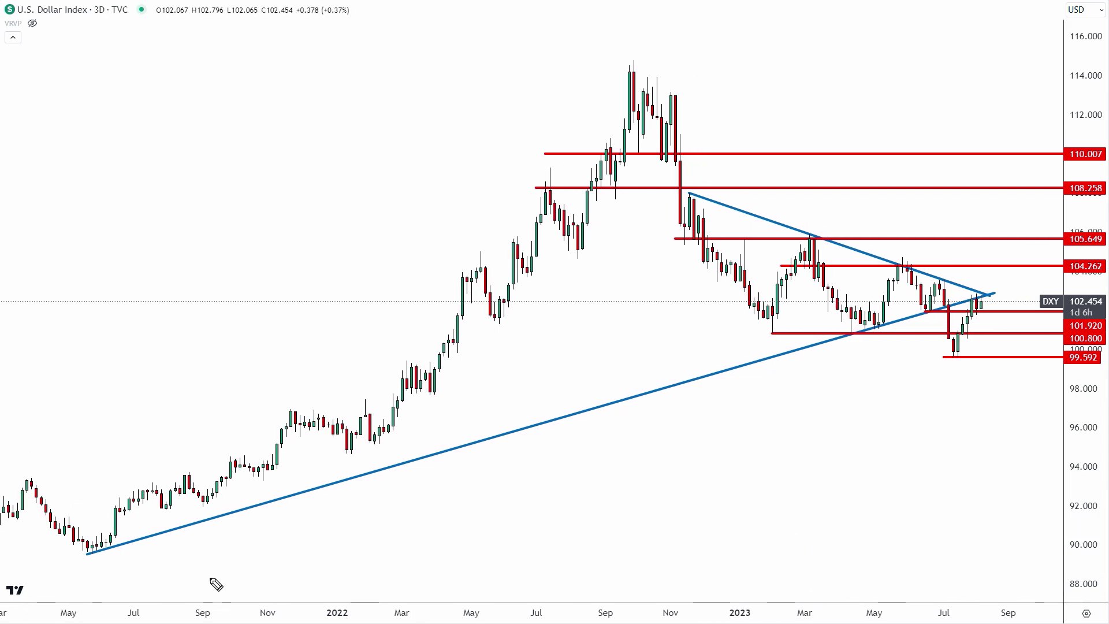
Step: Circle the May 2021, May and June trendline lows, then undo the circles
drag(72, 556, 125, 552)
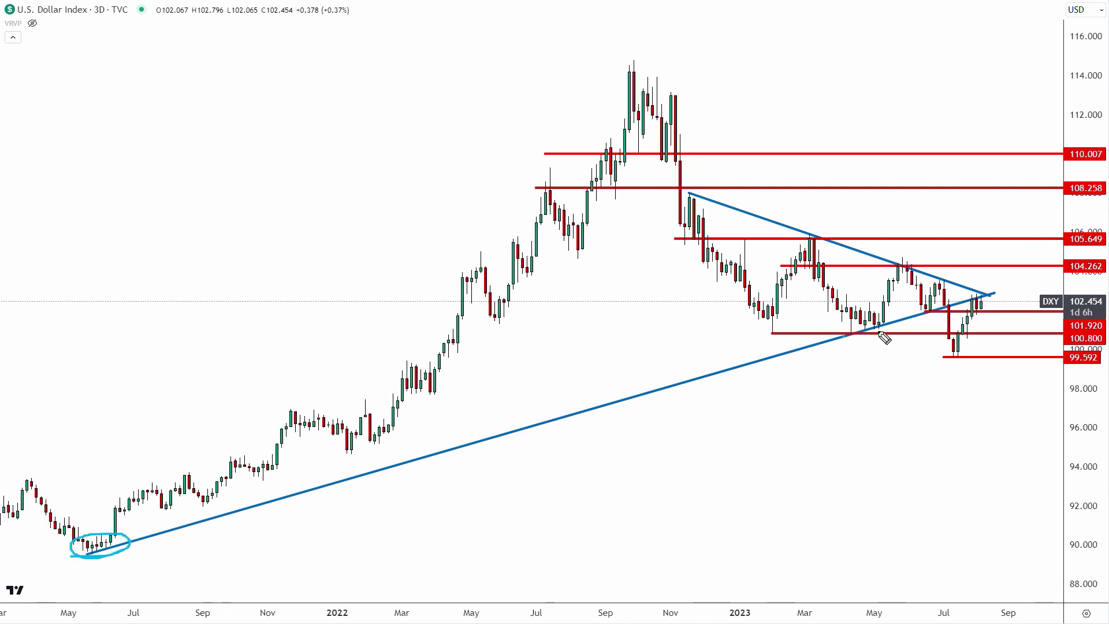
drag(879, 333, 877, 327)
drag(946, 304, 943, 307)
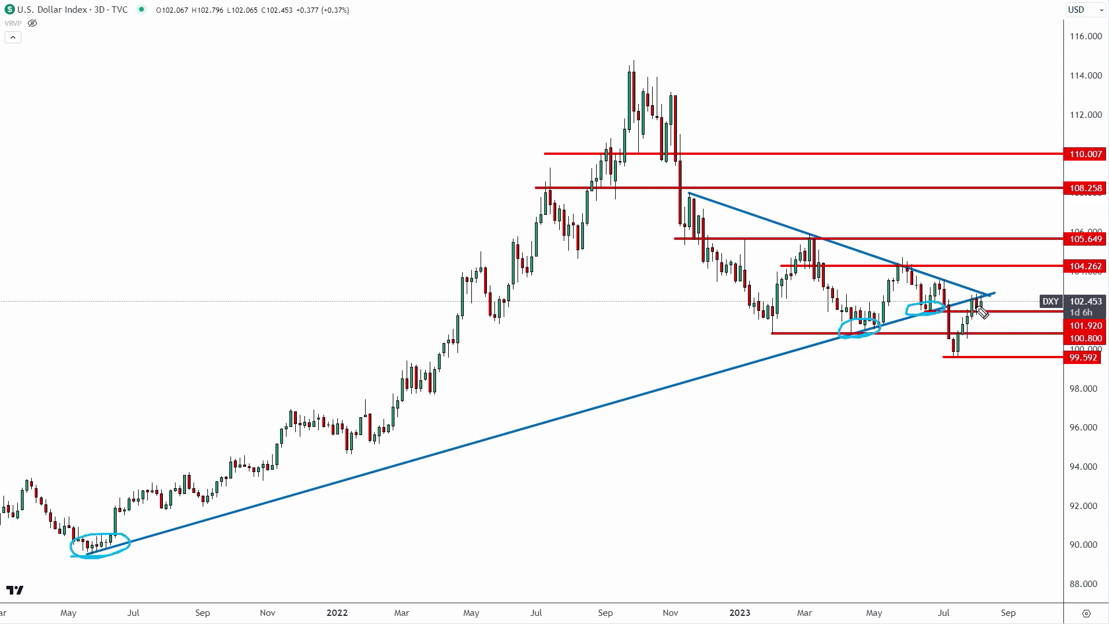
key(ctrl+z)
key(ctrl+z)
key(ctrl+z)
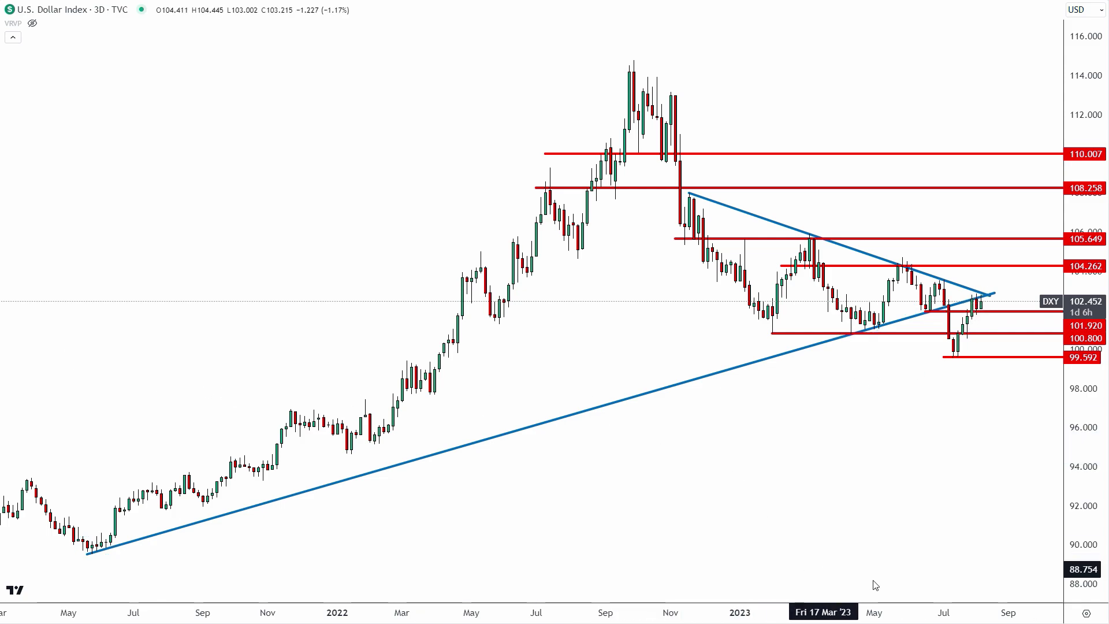
Step: Zoom in, circle the apex highs and sketch a path above them, then undo it
scroll(722, 555, up, 5)
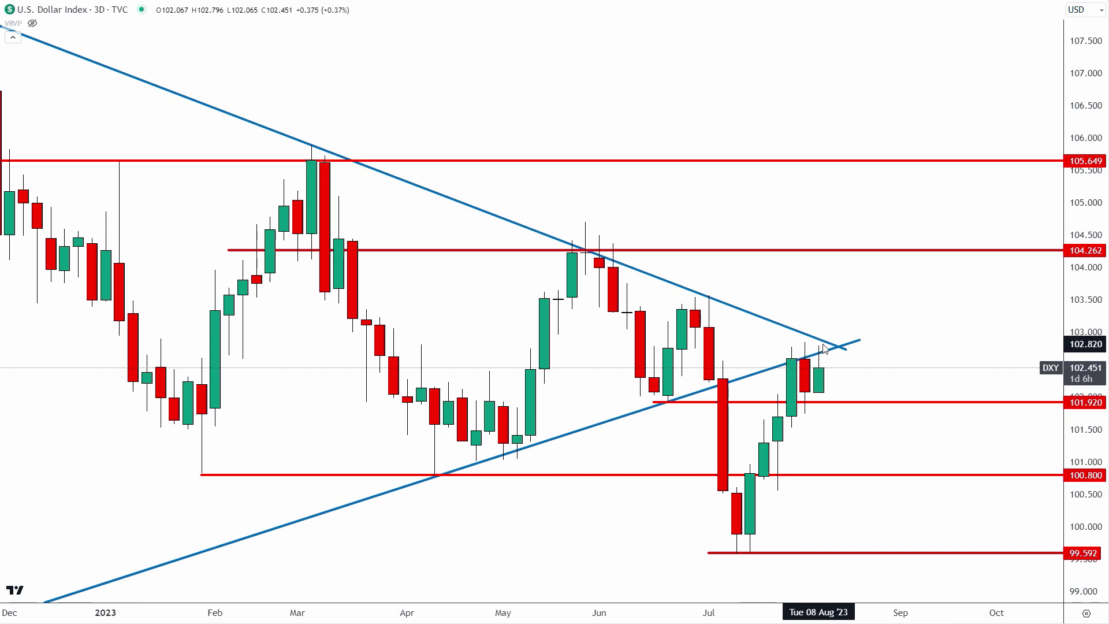
mouse_move(830, 362)
mouse_down()
mouse_move(859, 348)
mouse_move(829, 355)
mouse_move(830, 322)
mouse_move(853, 337)
mouse_move(903, 280)
mouse_up()
drag(599, 242, 622, 241)
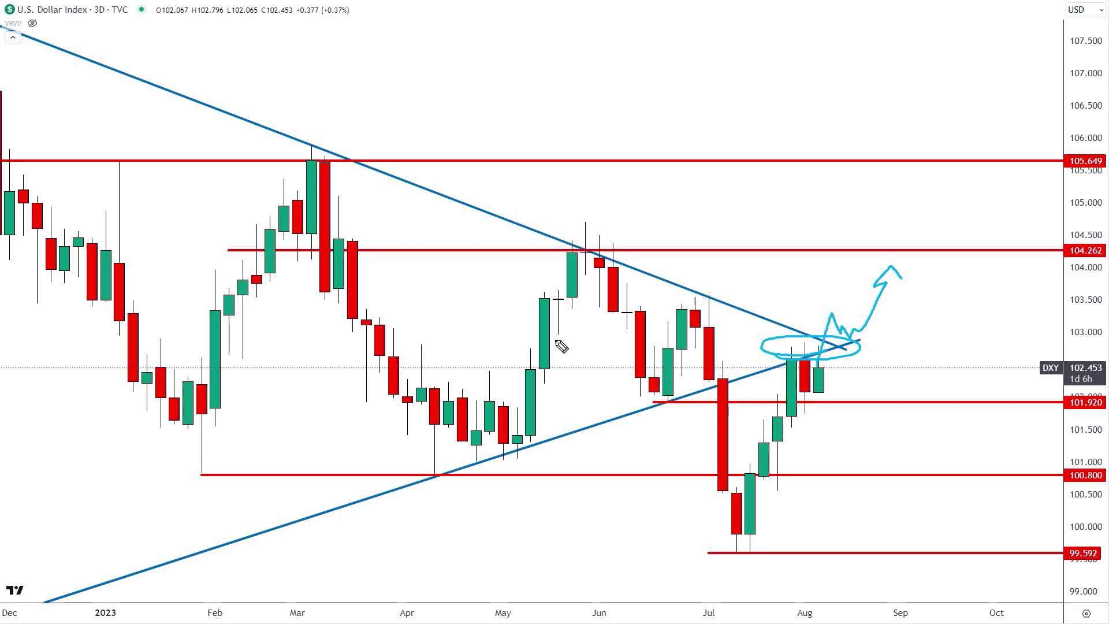
key(ctrl+z)
key(ctrl+z)
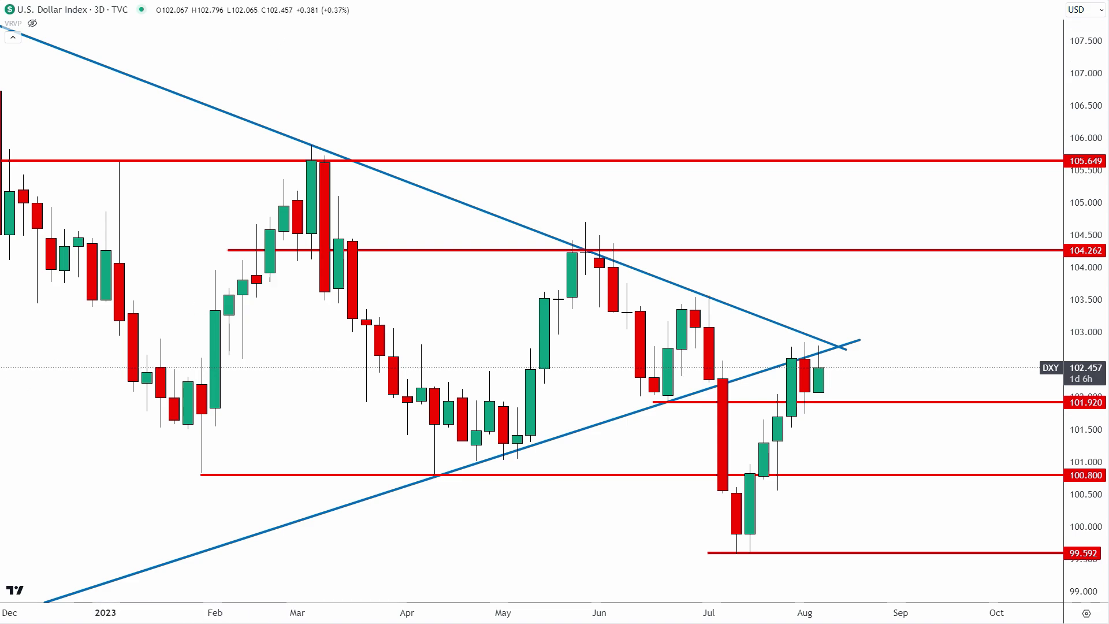
Step: Change the chart interval to 1D
key(1)
key(d)
key(Return)
Step: Circle the June low and mark the August highs, then undo those marks
drag(876, 197, 902, 198)
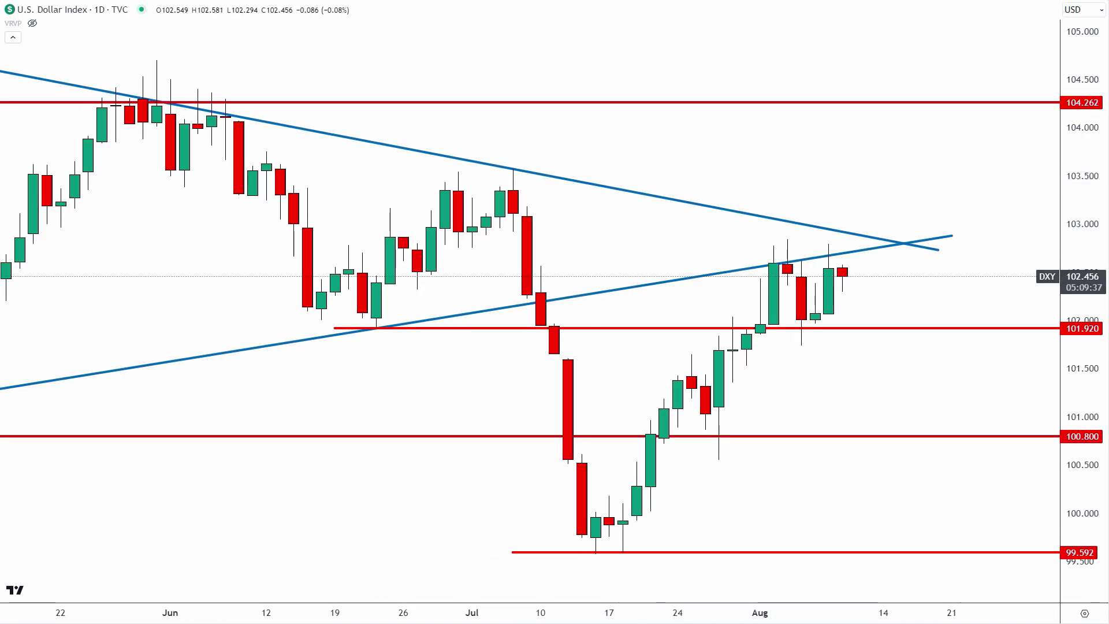
mouse_move(370, 331)
mouse_down()
mouse_move(345, 341)
mouse_move(391, 334)
mouse_up()
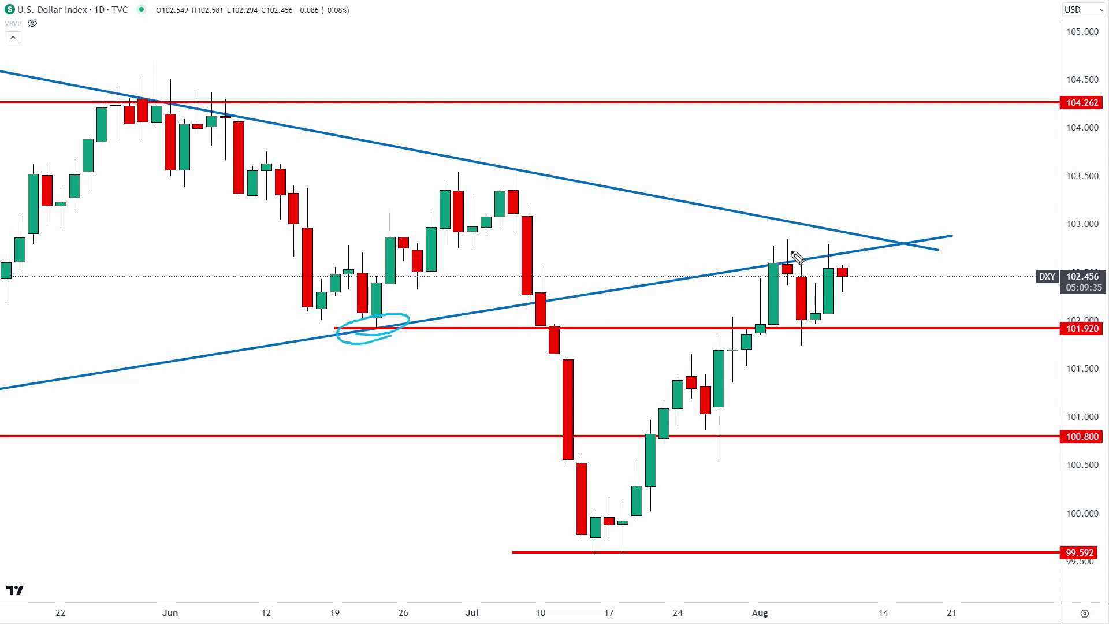
mouse_move(760, 264)
mouse_down()
mouse_move(802, 243)
mouse_move(767, 258)
mouse_up()
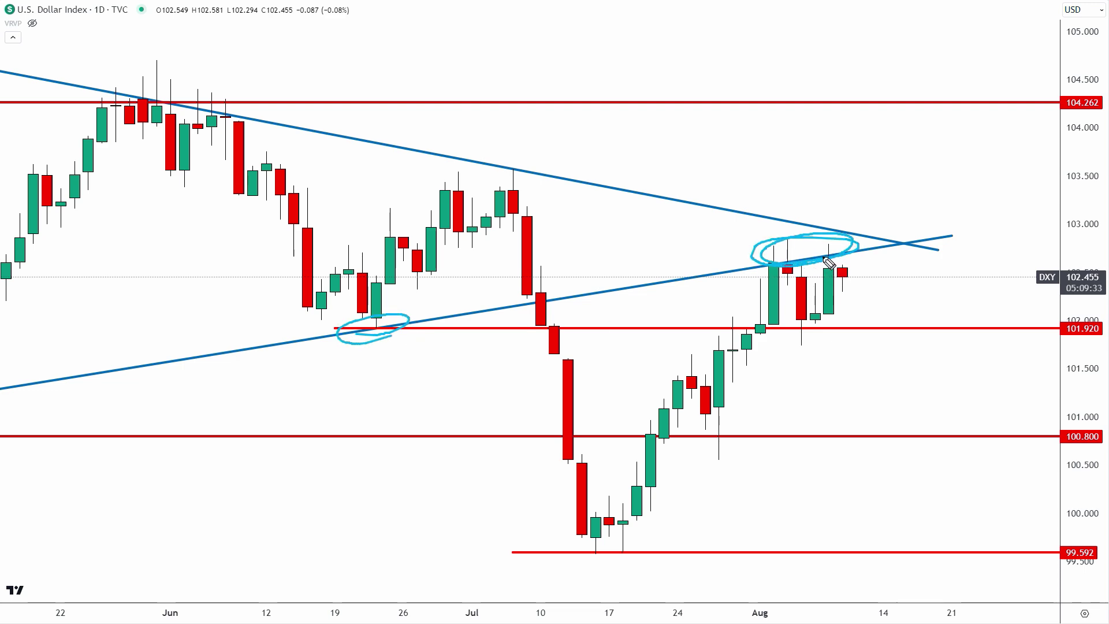
mouse_move(860, 252)
mouse_down()
mouse_move(757, 254)
mouse_move(809, 254)
mouse_up()
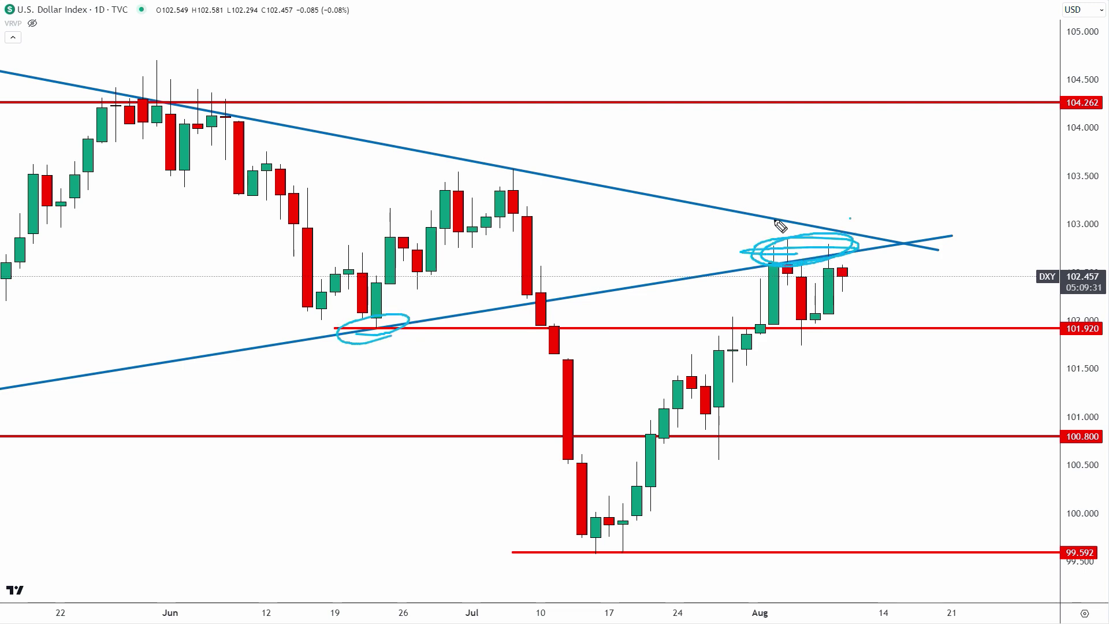
drag(775, 219, 857, 219)
key(ctrl+z)
key(ctrl+z)
key(ctrl+z)
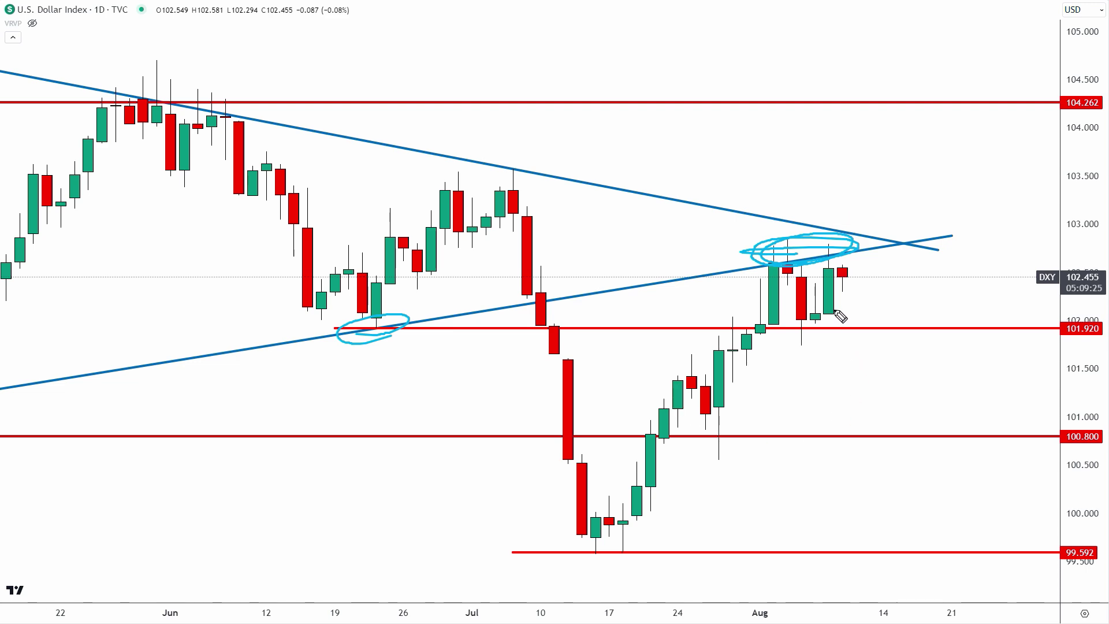
key(ctrl+z)
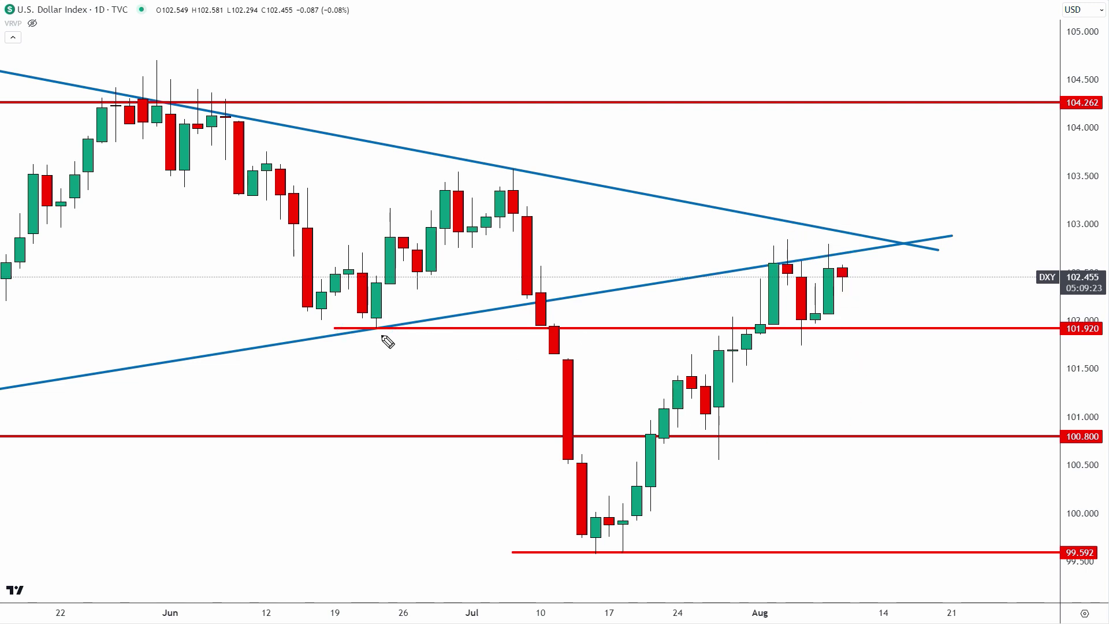
Step: Circle the late-June 101.920 touch, underline 101.920 and sketch a drop toward 101.250
mouse_move(383, 339)
mouse_down()
mouse_move(401, 324)
mouse_move(384, 341)
mouse_up()
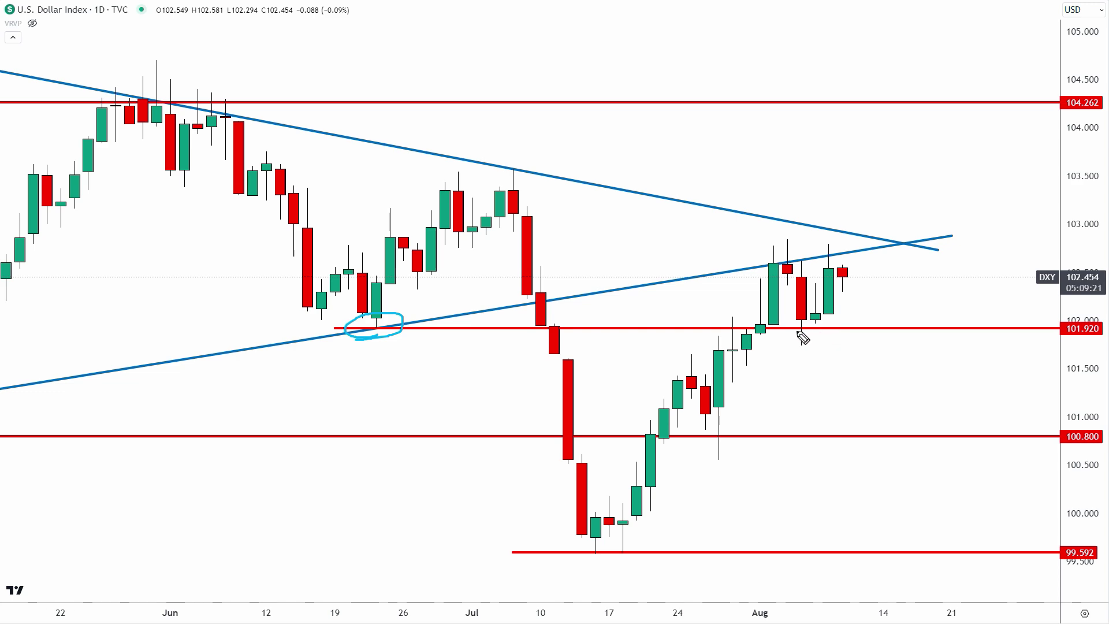
drag(798, 333, 817, 331)
mouse_move(855, 292)
mouse_down()
mouse_move(863, 331)
mouse_move(877, 326)
mouse_move(892, 363)
mouse_move(920, 352)
mouse_move(946, 393)
mouse_up()
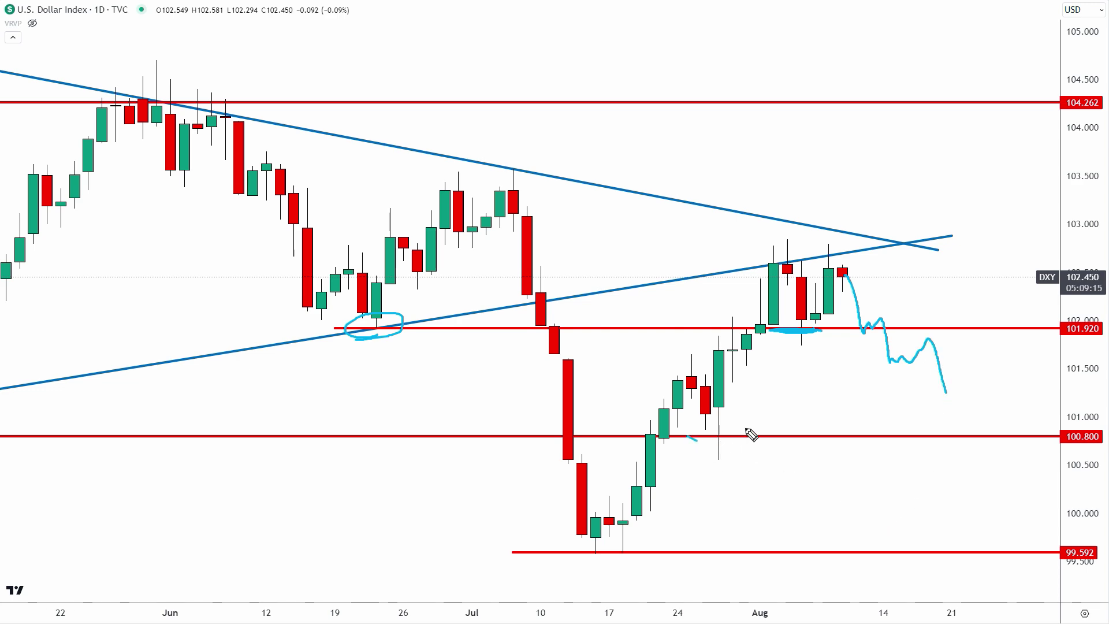
mouse_move(747, 432)
mouse_down()
mouse_move(670, 439)
mouse_move(744, 443)
mouse_up()
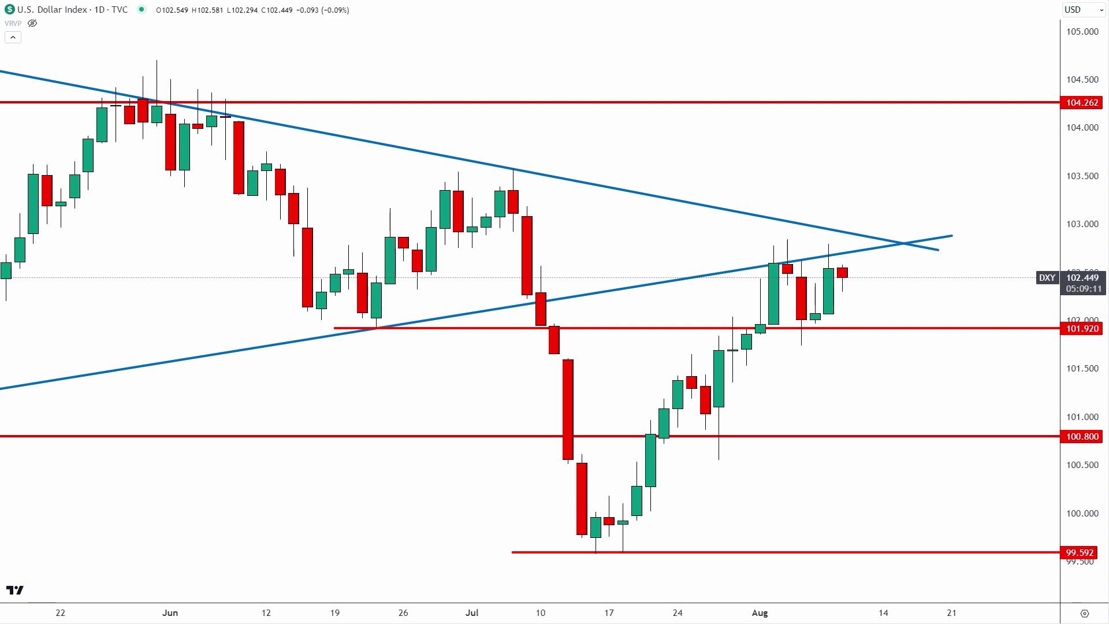
Step: Zoom out the daily Dollar Index chart to show February through August
scroll(534, 601, down, 5)
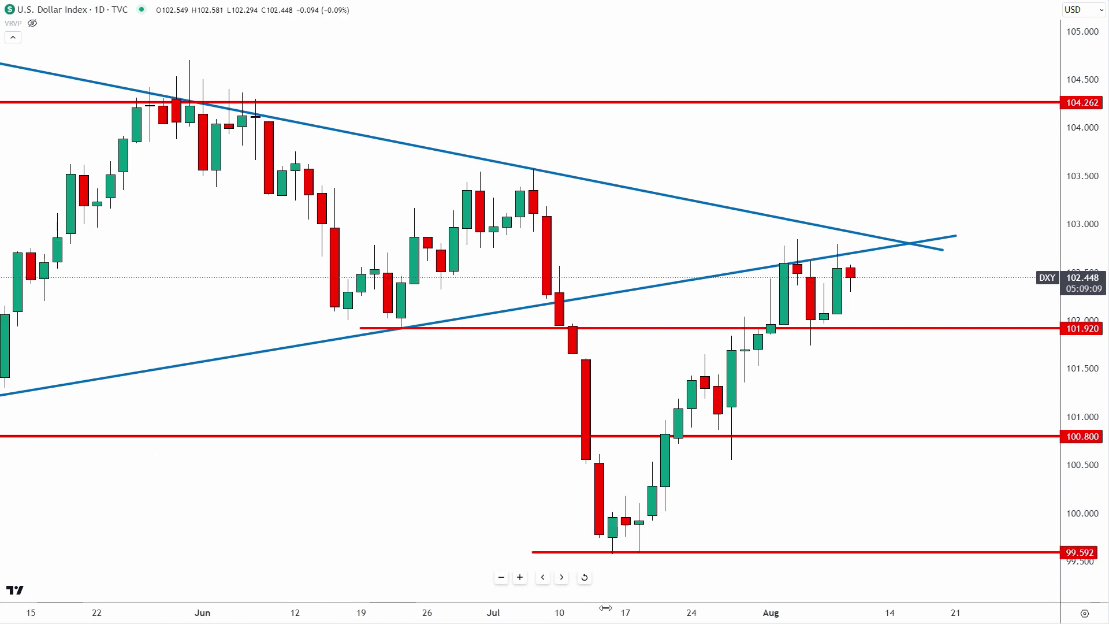
scroll(754, 604, down, 4)
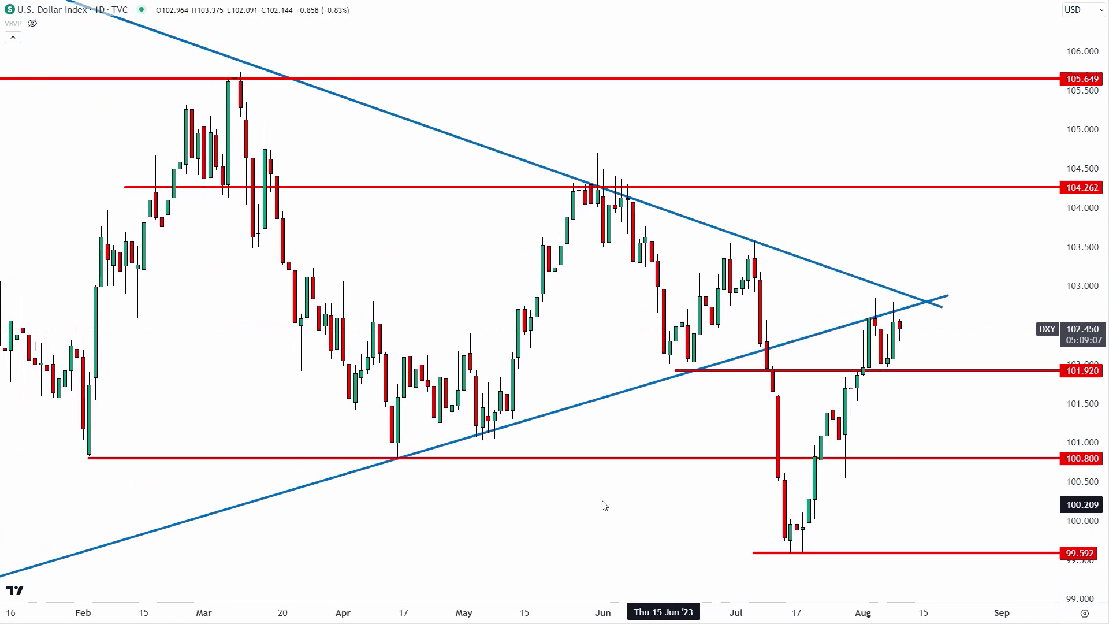
mouse_move(814, 412)
mouse_down()
mouse_move(812, 456)
mouse_move(865, 411)
mouse_move(795, 410)
mouse_up()
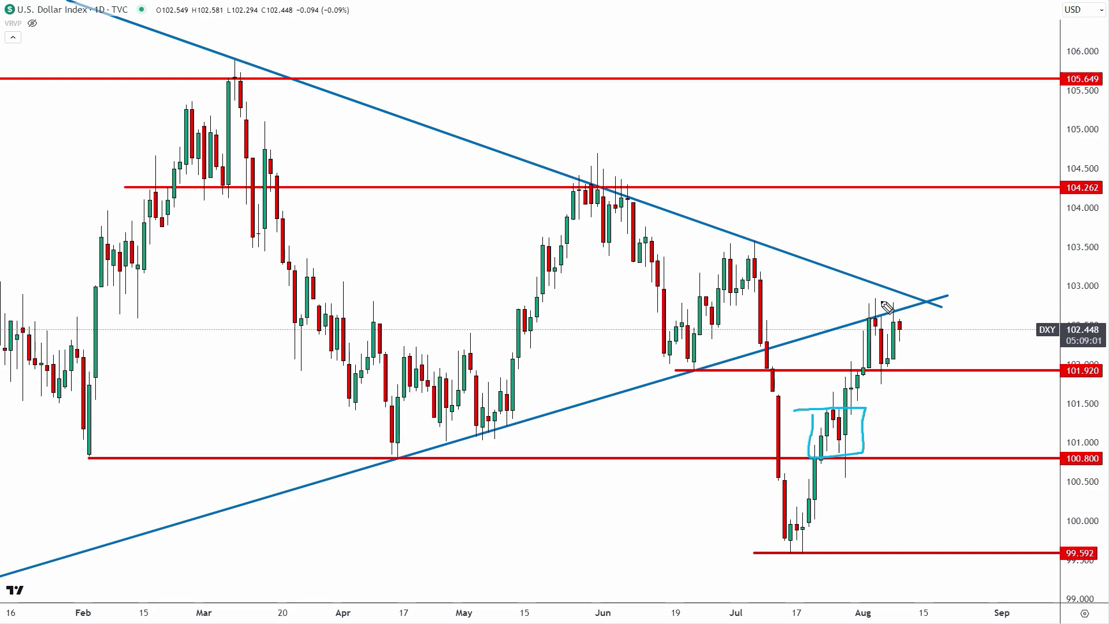
mouse_move(916, 311)
mouse_down()
mouse_move(845, 301)
mouse_move(858, 305)
mouse_up()
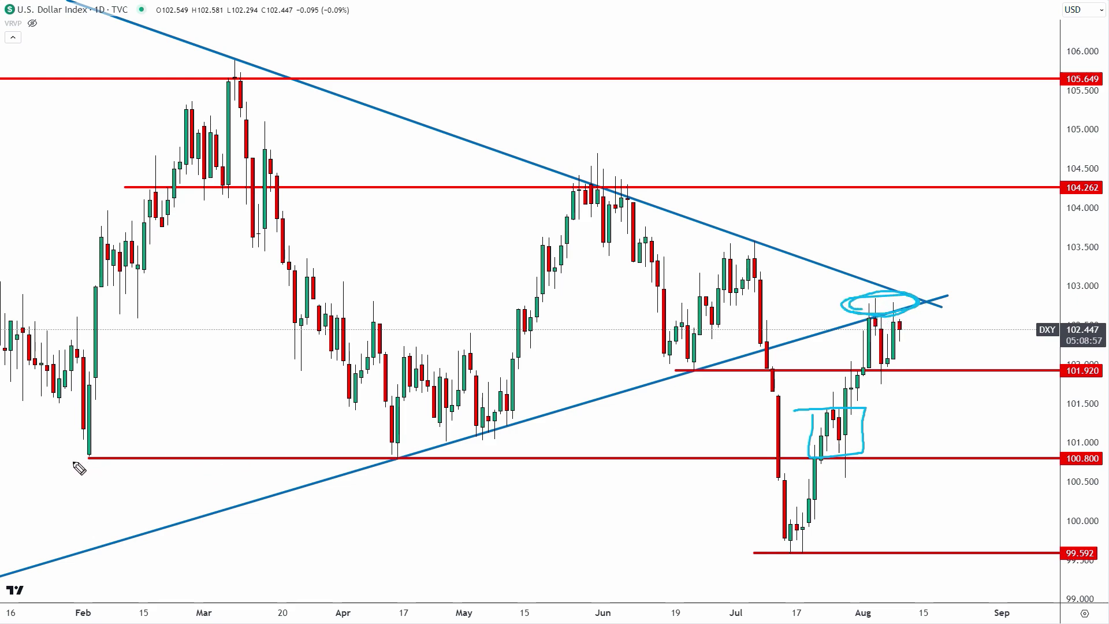
drag(79, 467, 124, 463)
drag(403, 470, 437, 461)
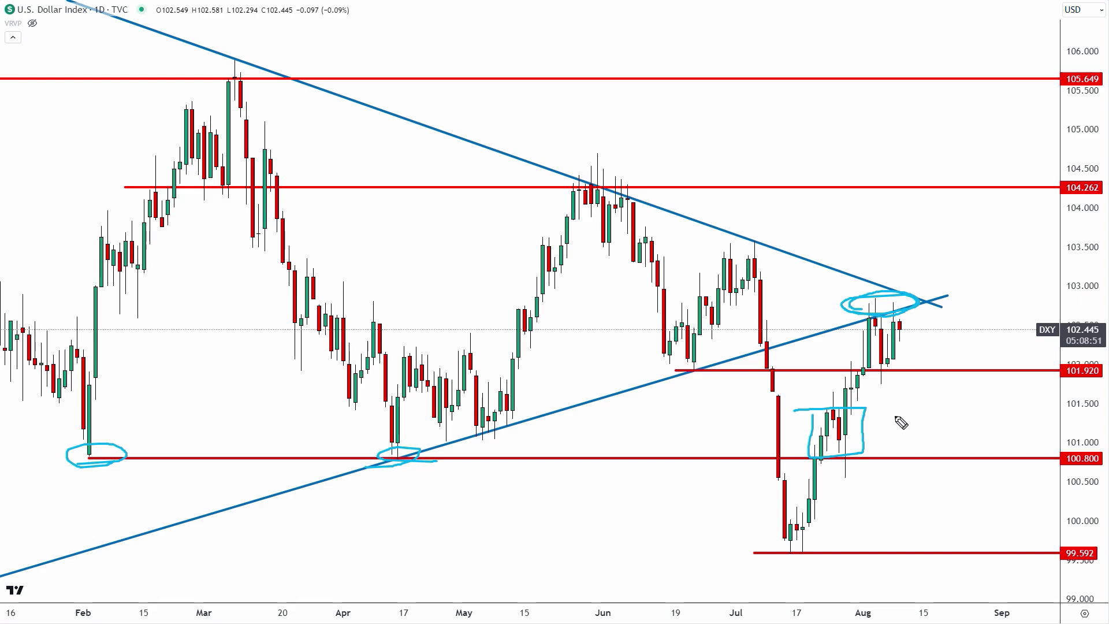
mouse_move(929, 403)
mouse_down()
mouse_move(859, 431)
mouse_move(887, 427)
mouse_up()
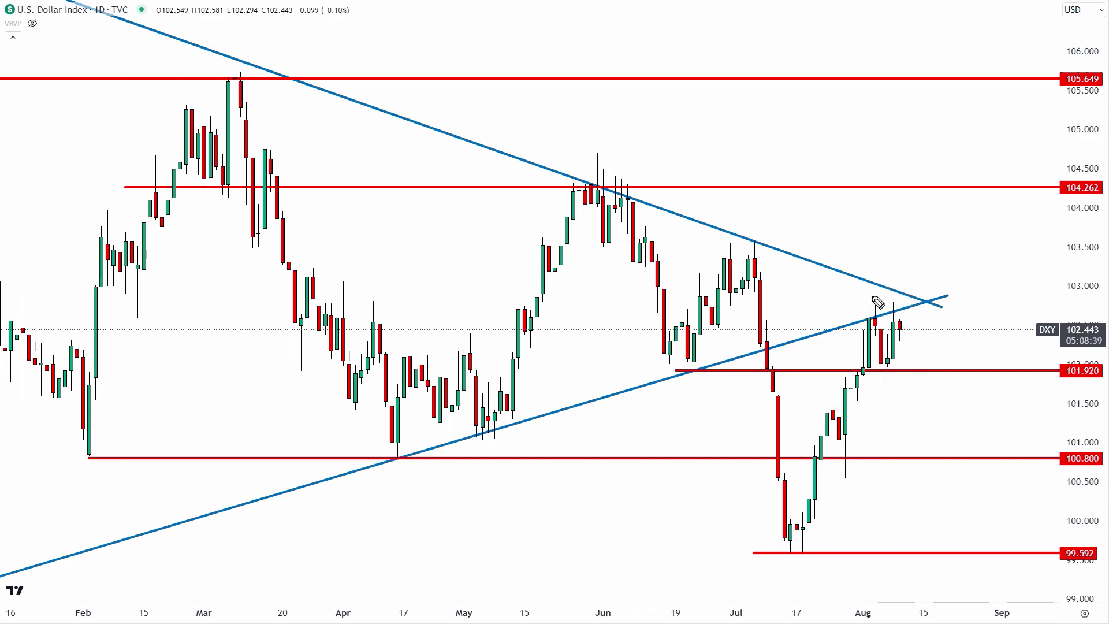
Step: Mark the apex and 101.920 levels, sketching a drop toward 100.800 and a breakout above
drag(833, 290, 968, 286)
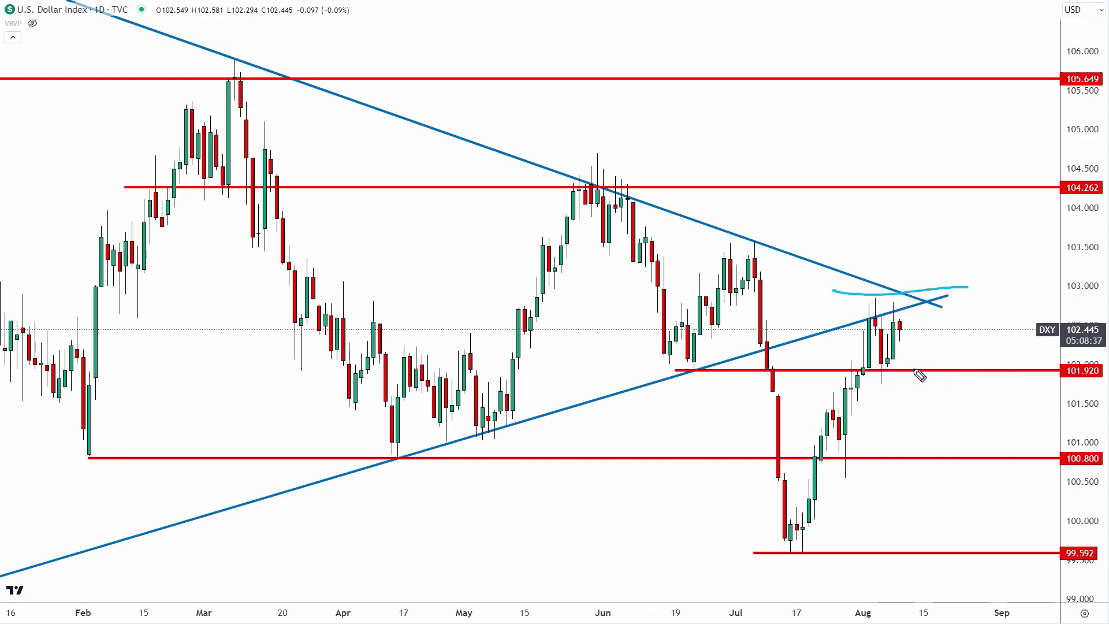
drag(946, 368, 901, 368)
drag(850, 300, 976, 290)
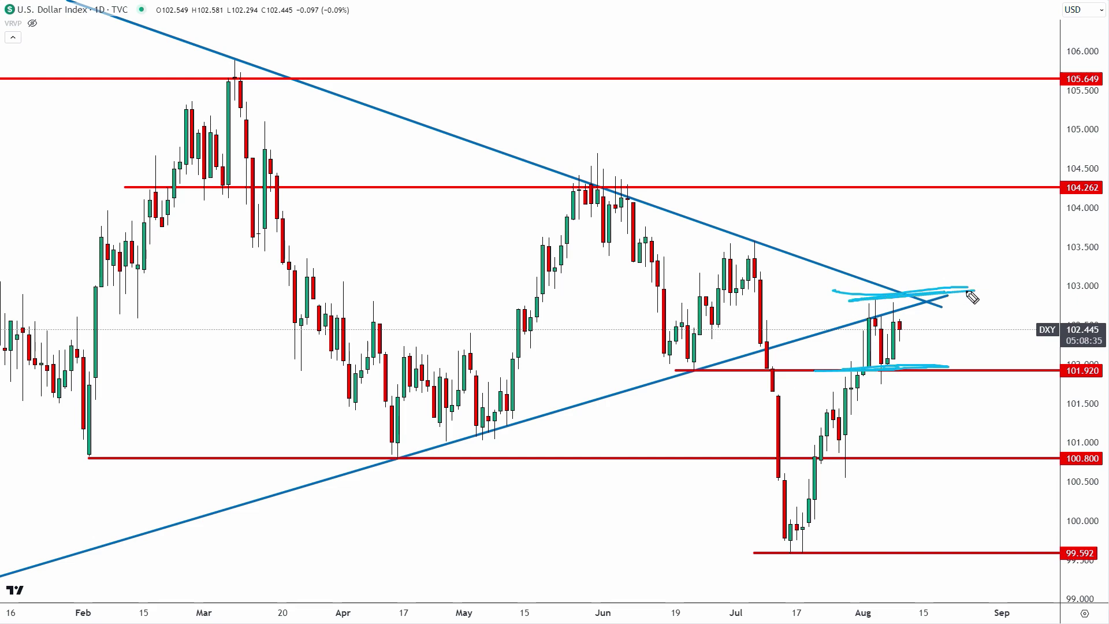
mouse_move(710, 364)
mouse_down()
mouse_move(679, 374)
mouse_move(718, 372)
mouse_up()
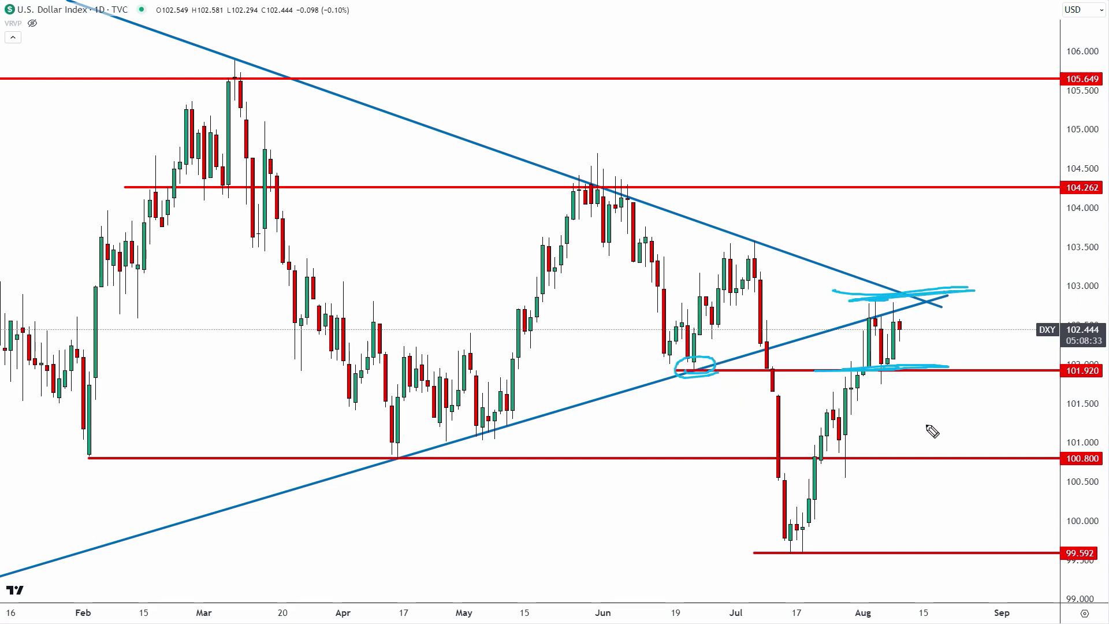
drag(923, 330, 900, 330)
mouse_move(909, 366)
mouse_down()
mouse_move(947, 398)
mouse_move(968, 450)
mouse_move(977, 433)
mouse_move(928, 448)
mouse_move(986, 454)
mouse_up()
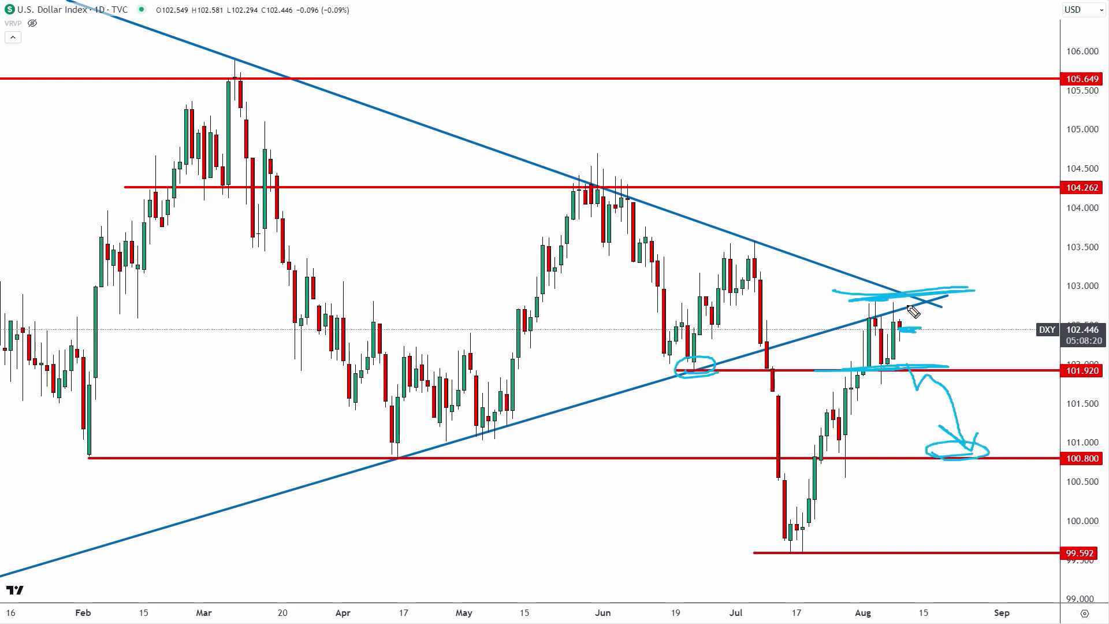
mouse_move(905, 324)
mouse_down()
mouse_move(925, 280)
mouse_move(950, 278)
mouse_up()
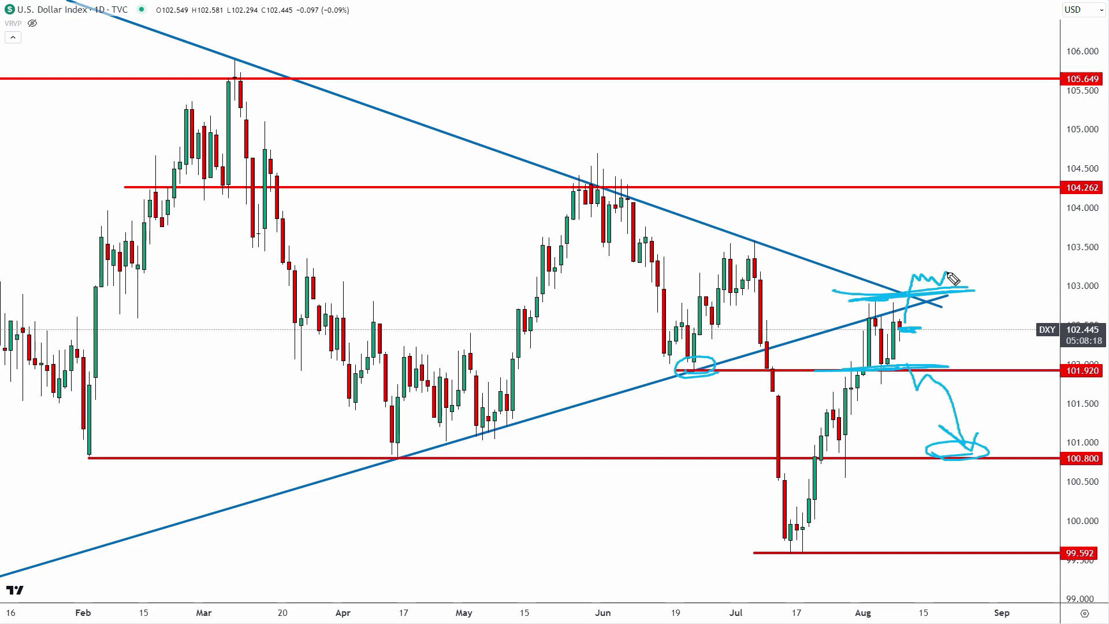
Step: Circle the March, June and July trendline highs and sketch a rise to 104.262–105.649
drag(754, 253, 766, 242)
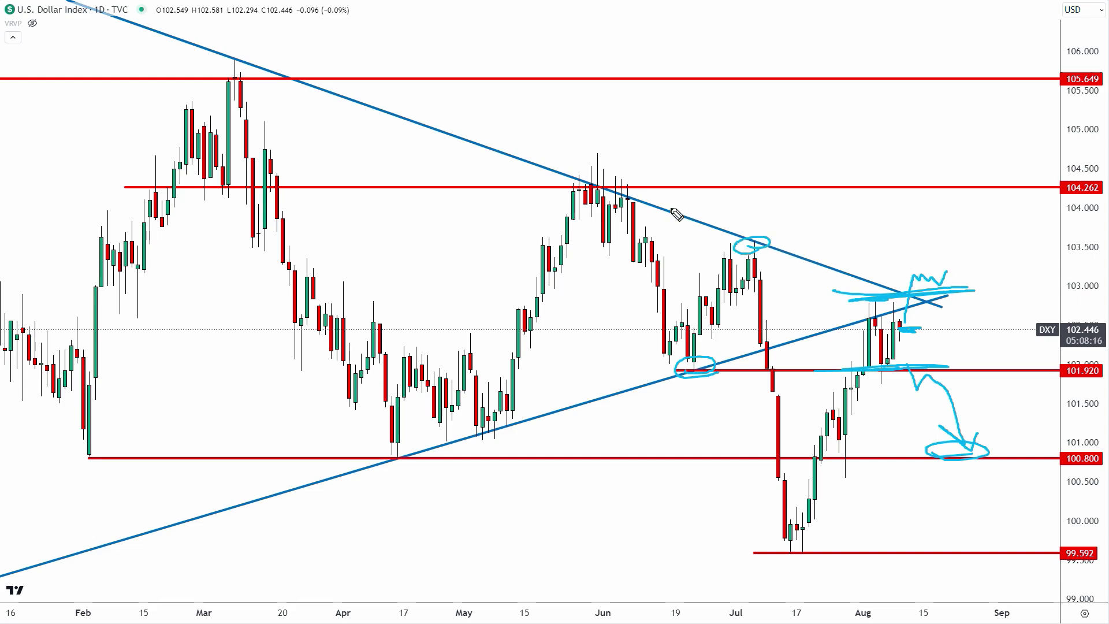
mouse_move(598, 188)
mouse_down()
mouse_move(627, 176)
mouse_move(578, 184)
mouse_up()
drag(245, 63, 257, 64)
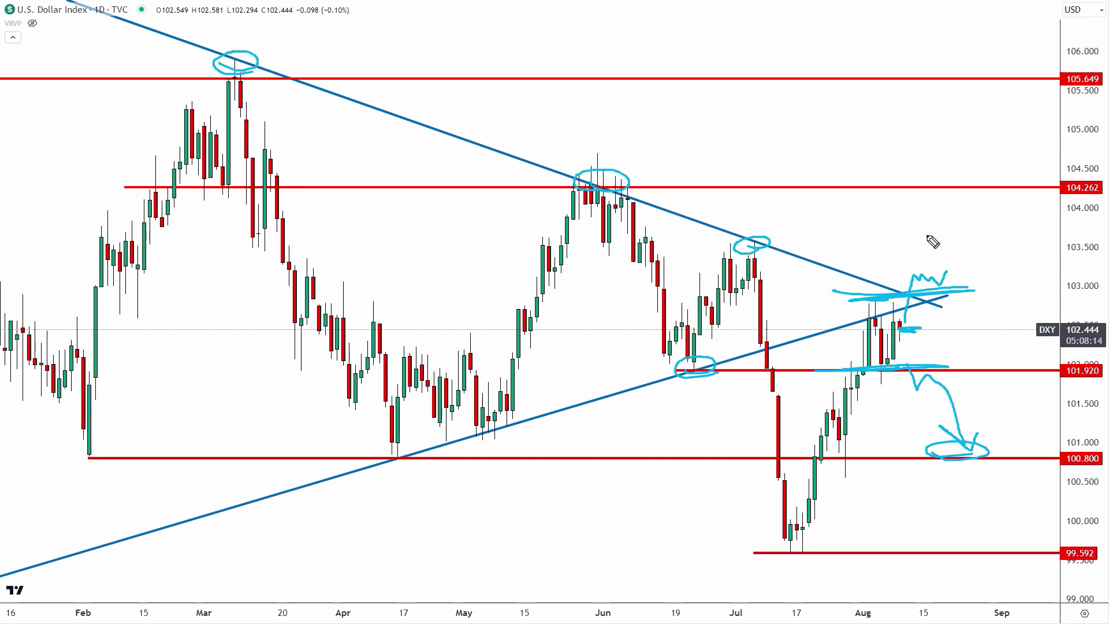
mouse_move(943, 283)
mouse_down()
mouse_move(983, 201)
mouse_move(1007, 185)
mouse_move(970, 192)
mouse_up()
drag(1026, 72, 1007, 99)
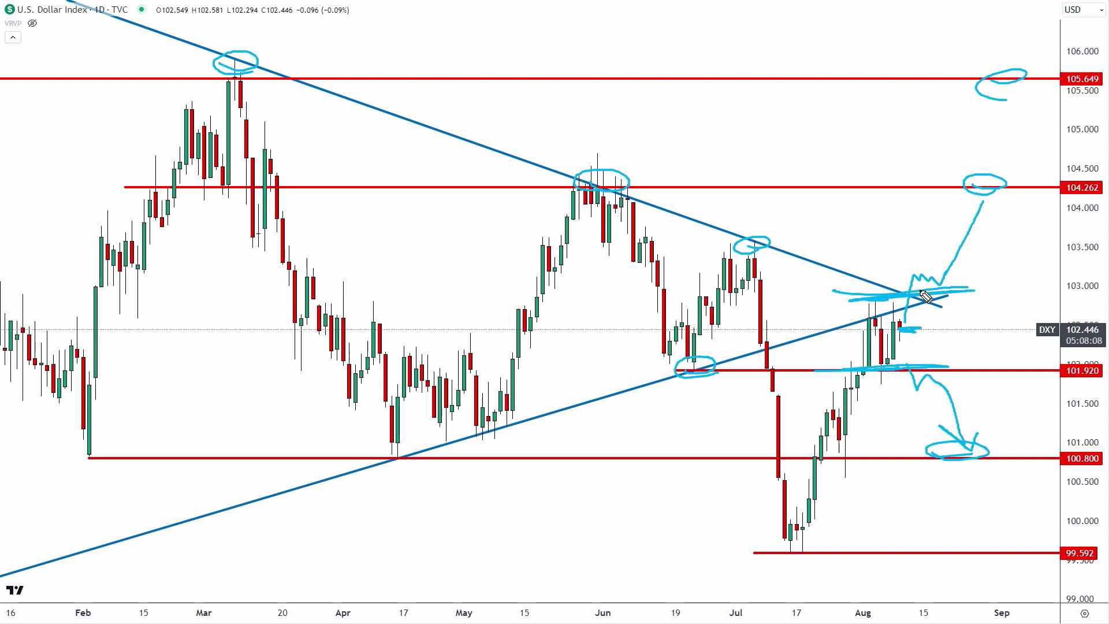
Step: Undo the three brush sketches and switch the chart to Gold Spot / U.S. Dollar
key(ctrl+z)
key(ctrl+z)
key(ctrl+z)
key(ctrl+z)
key(ctrl+z)
key(ctrl+z)
key(ctrl+z)
key(ctrl+z)
key(ctrl+z)
key(ctrl+z)
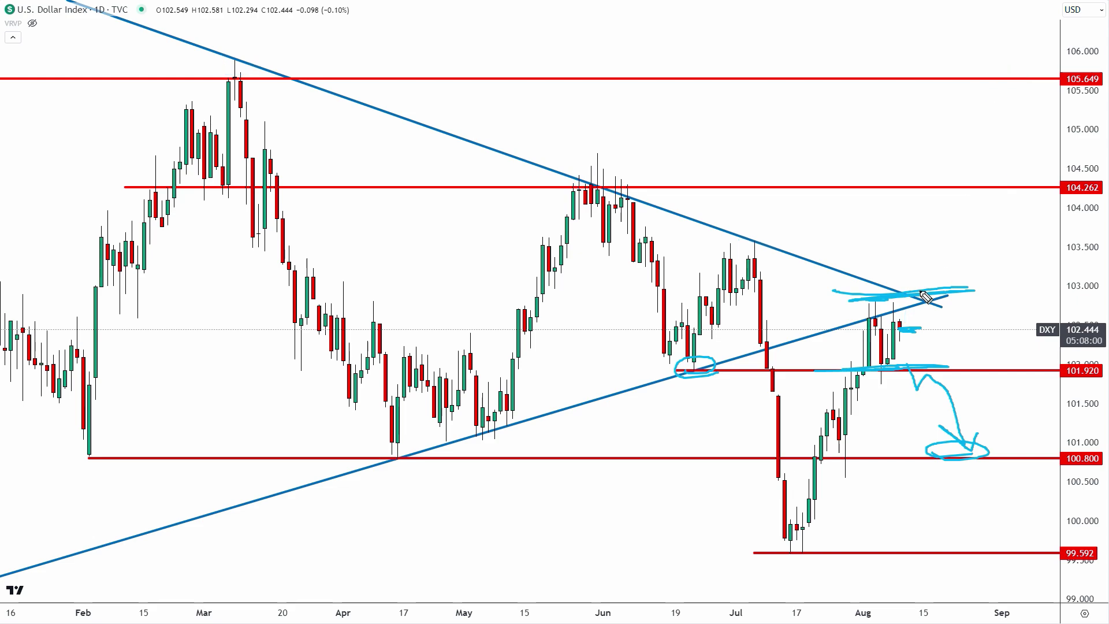
key(ctrl+z)
key(ctrl+z)
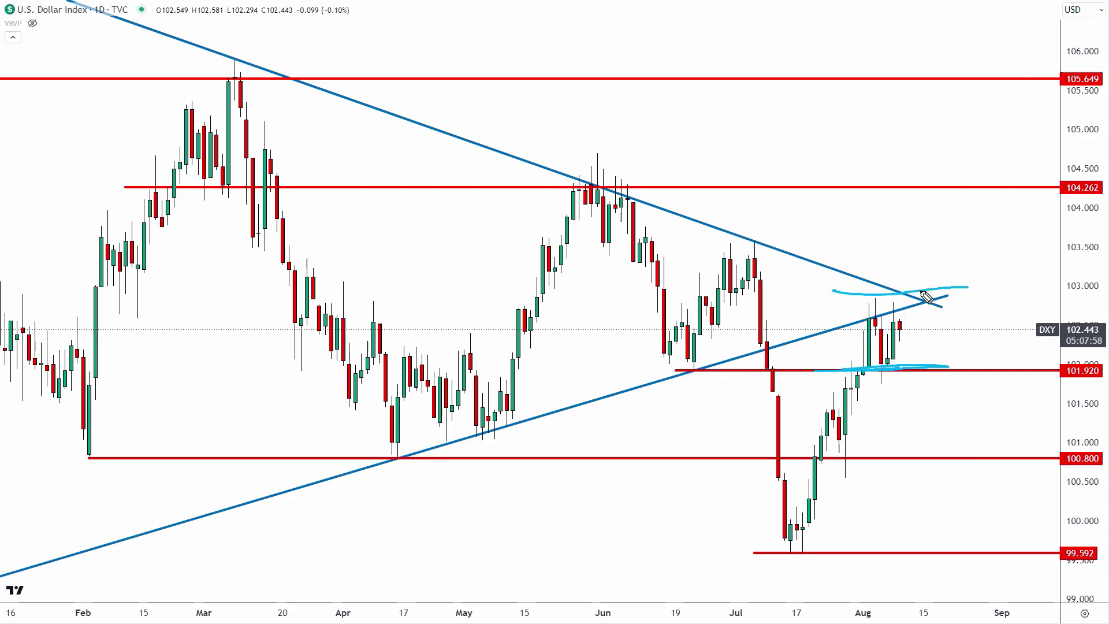
key(ctrl+z)
key(ctrl+z)
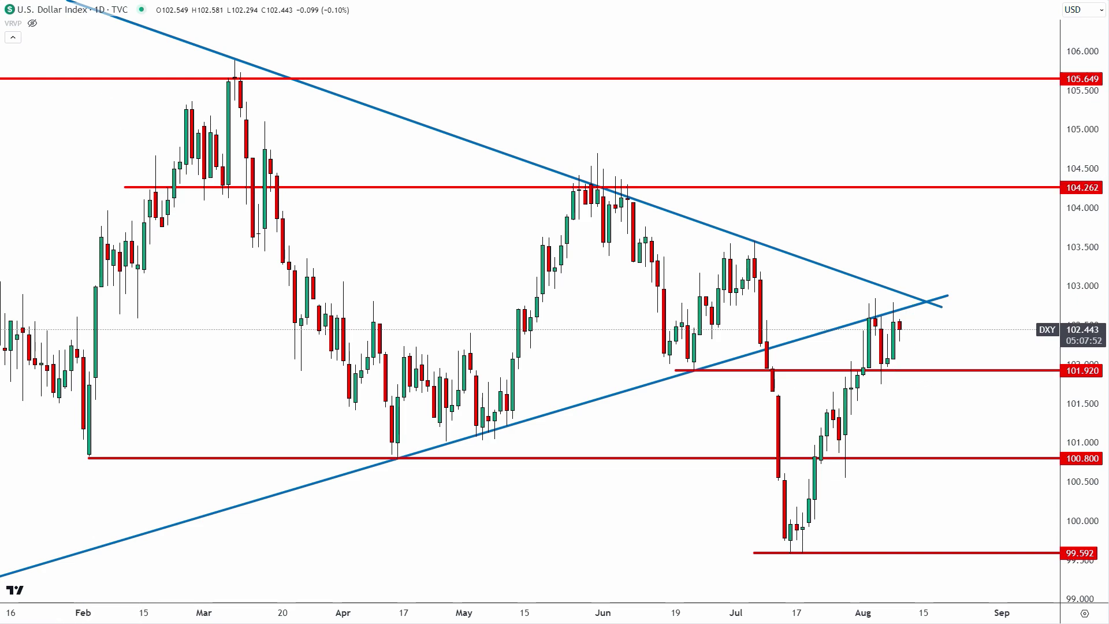
key(ctrl+Tab)
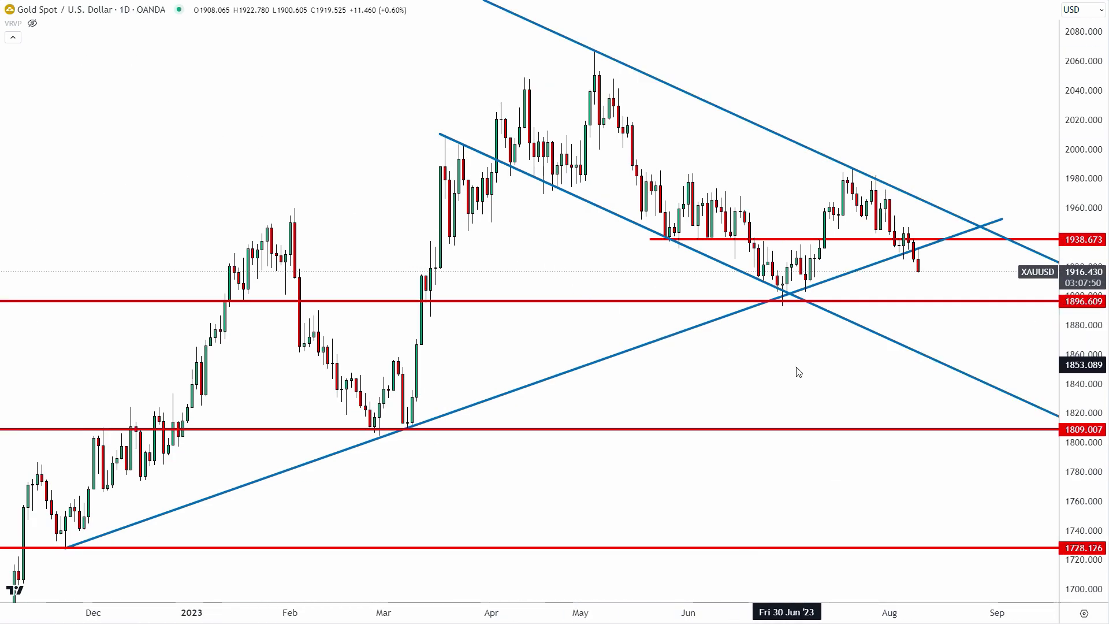
scroll(798, 371, left, 3)
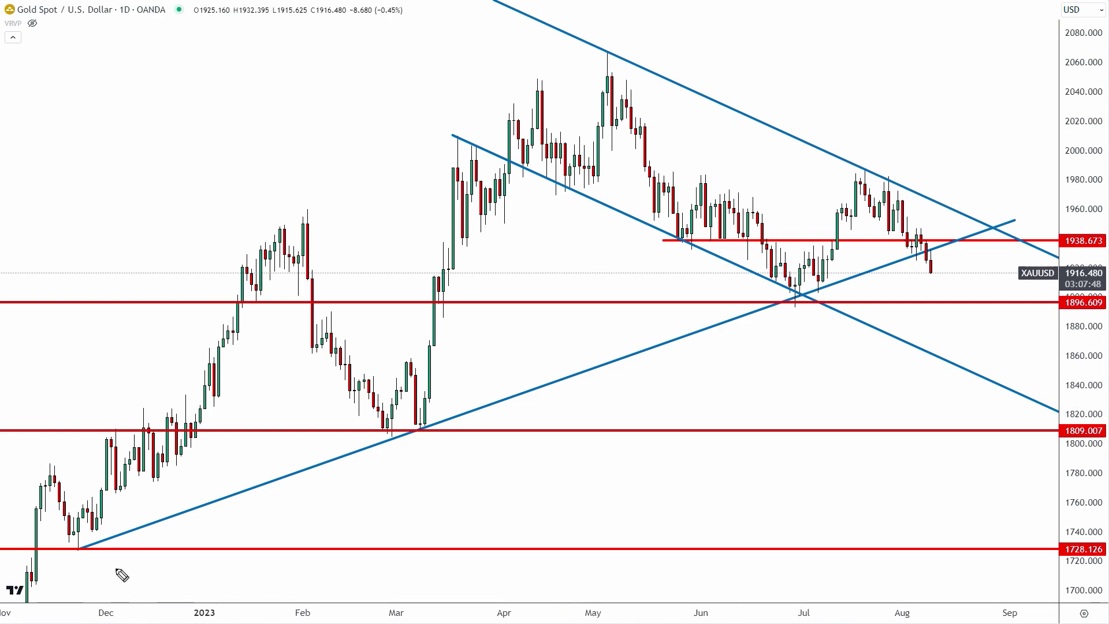
mouse_move(104, 546)
mouse_down()
mouse_move(60, 553)
mouse_move(101, 548)
mouse_up()
mouse_move(413, 430)
mouse_down()
mouse_move(388, 444)
mouse_move(430, 436)
mouse_up()
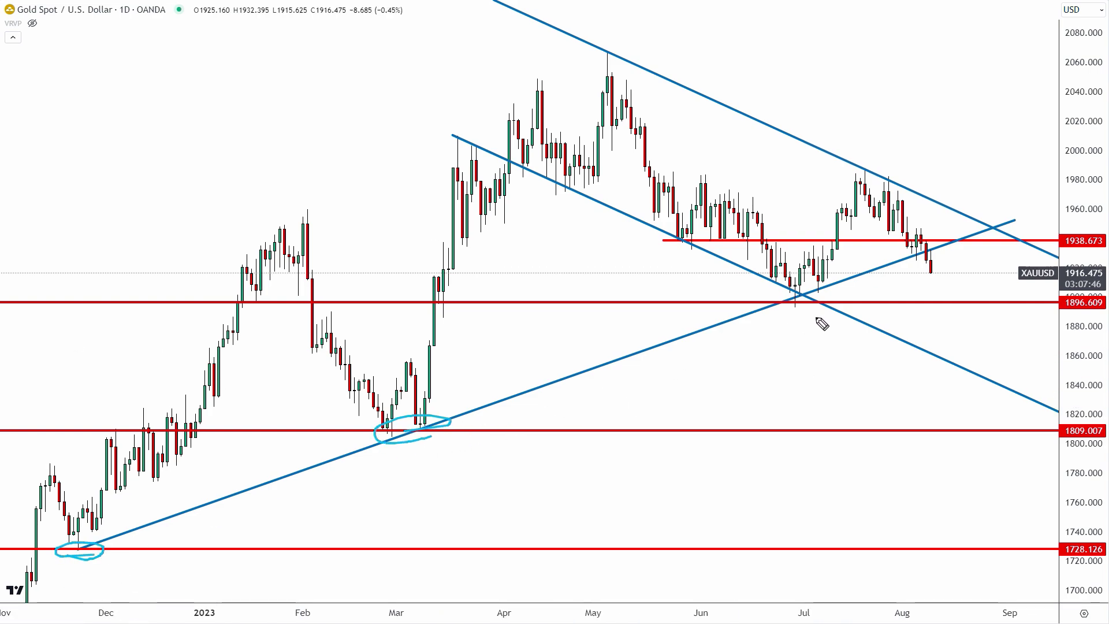
drag(826, 287, 807, 312)
mouse_move(911, 237)
mouse_down()
mouse_move(940, 242)
mouse_move(917, 240)
mouse_up()
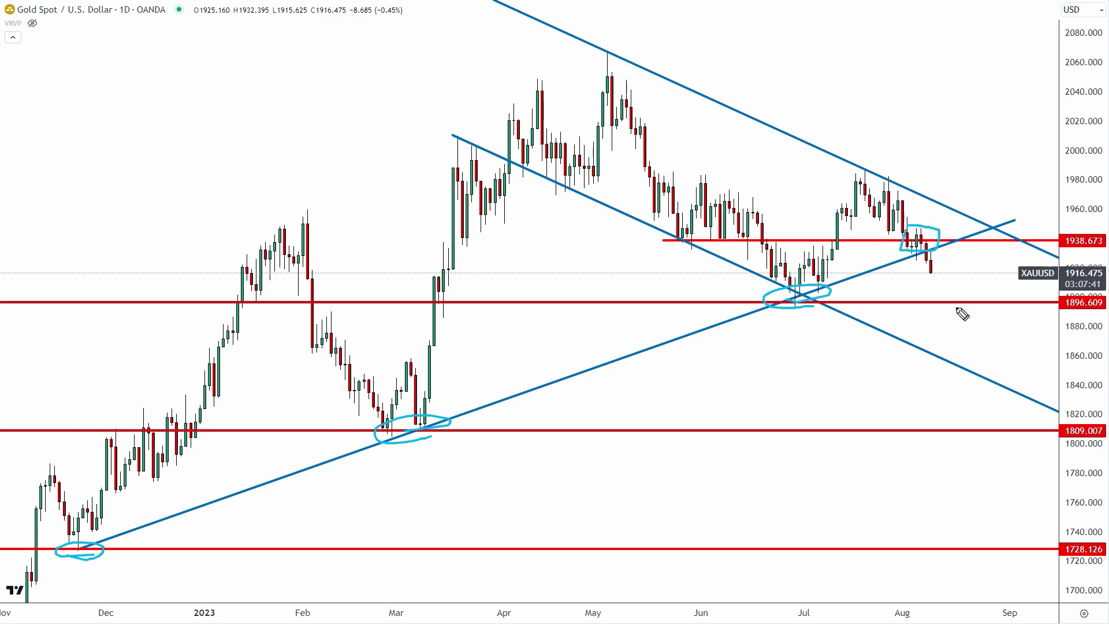
key(ctrl+z)
key(ctrl+z)
key(ctrl+z)
key(ctrl+z)
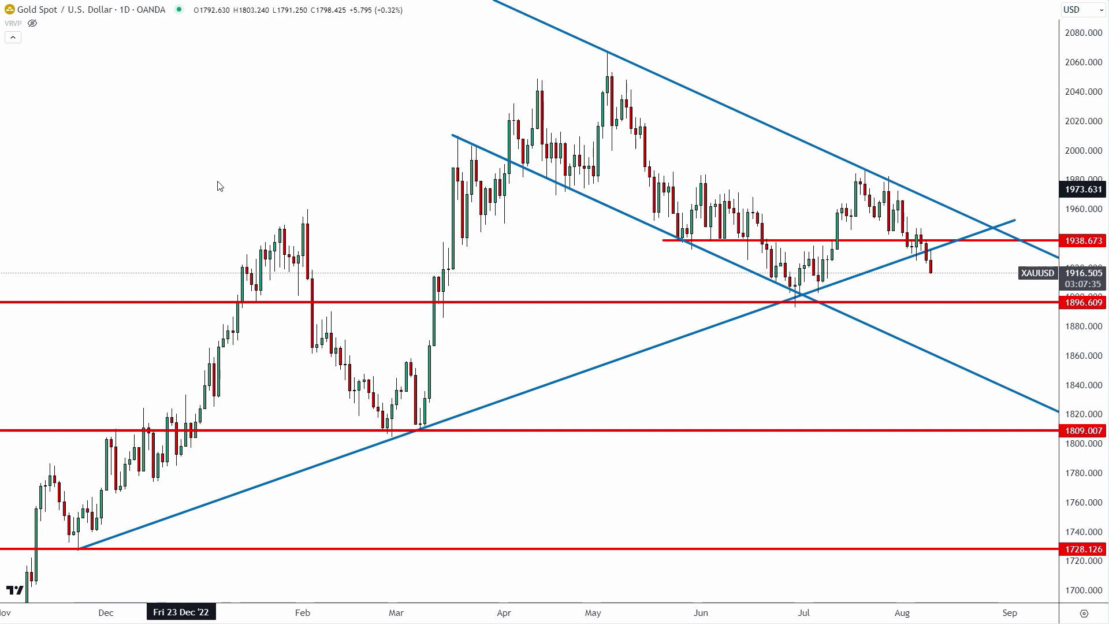
Step: Pan the gold chart left and stretch the descending channel's right end to late October
drag(218, 184, 35, 156)
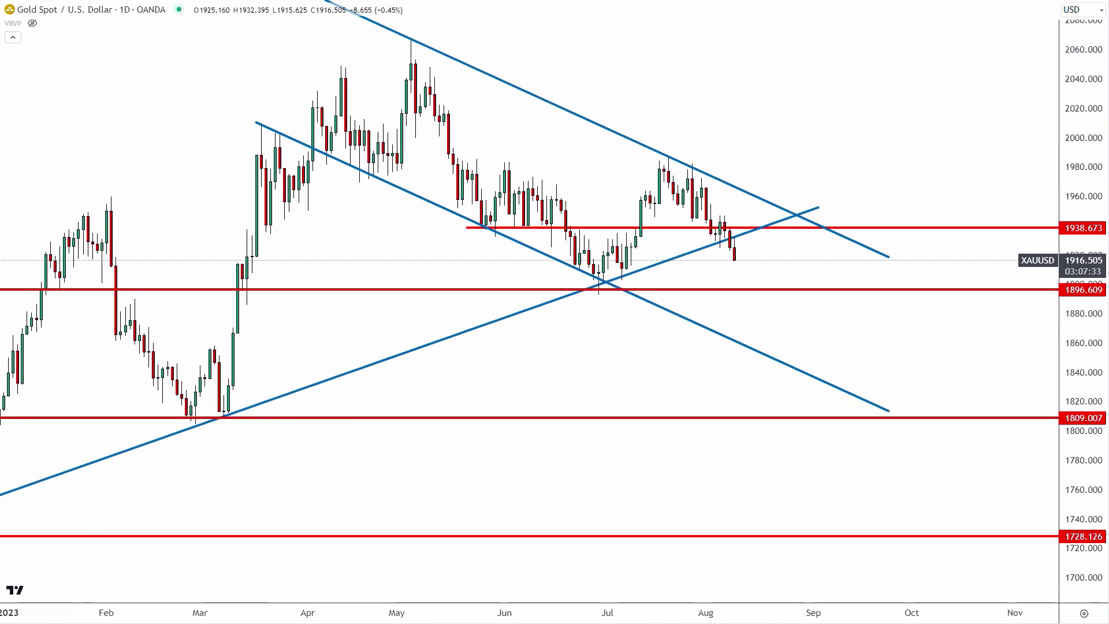
drag(889, 256, 992, 305)
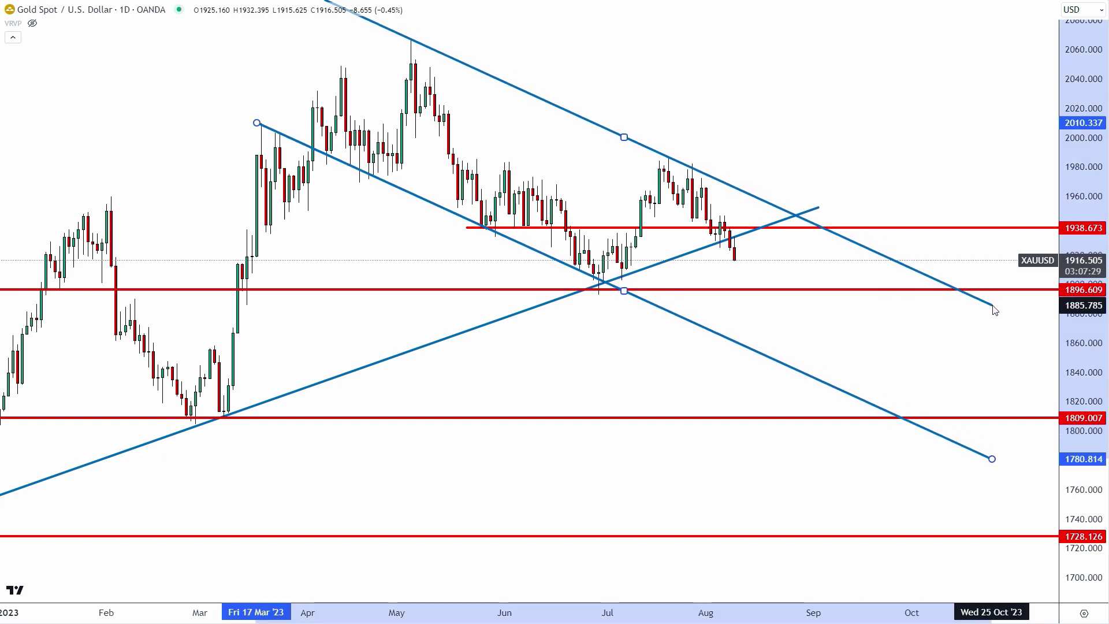
click(325, 246)
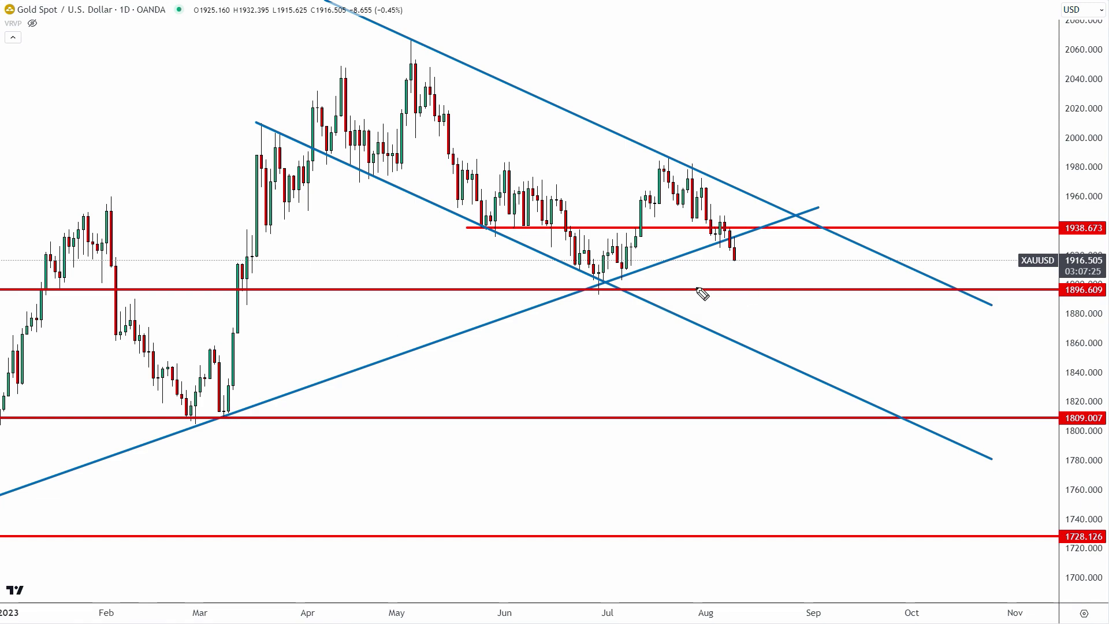
drag(586, 290, 578, 291)
mouse_move(734, 262)
mouse_down()
mouse_move(760, 308)
mouse_move(813, 240)
mouse_up()
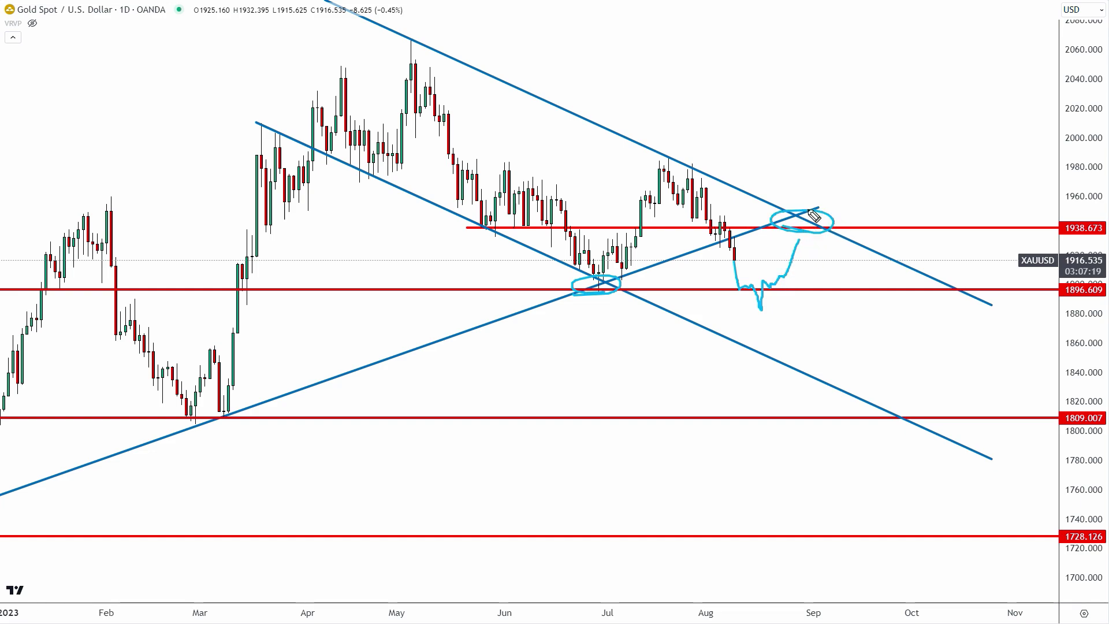
mouse_move(815, 159)
mouse_down()
mouse_move(815, 213)
mouse_move(825, 202)
mouse_up()
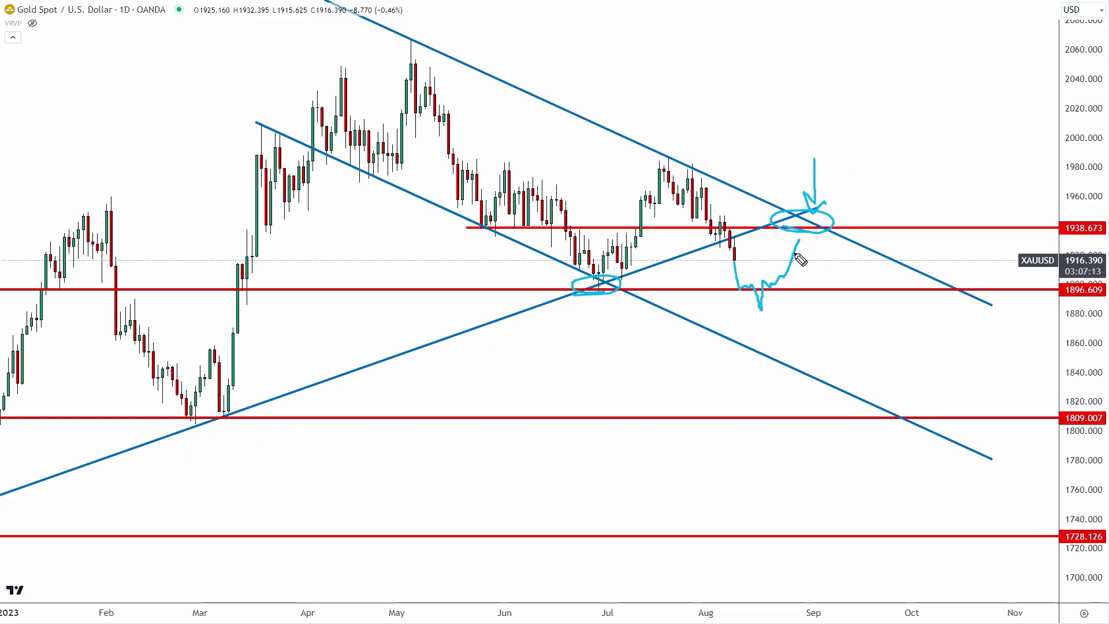
mouse_move(799, 258)
mouse_down()
mouse_move(811, 215)
mouse_move(822, 249)
mouse_up()
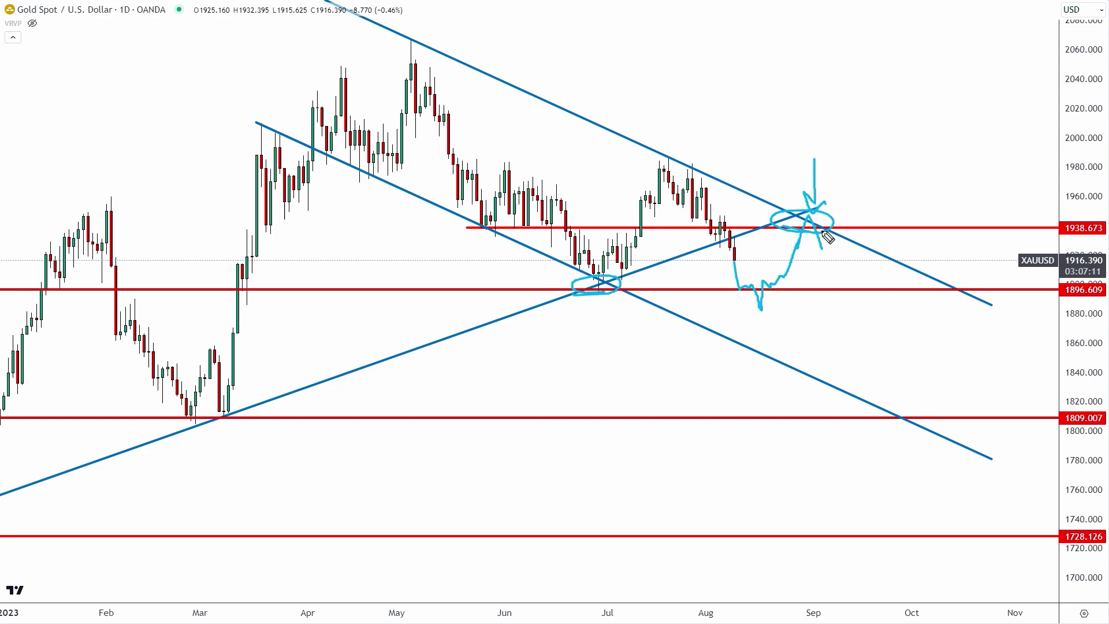
drag(884, 294, 879, 304)
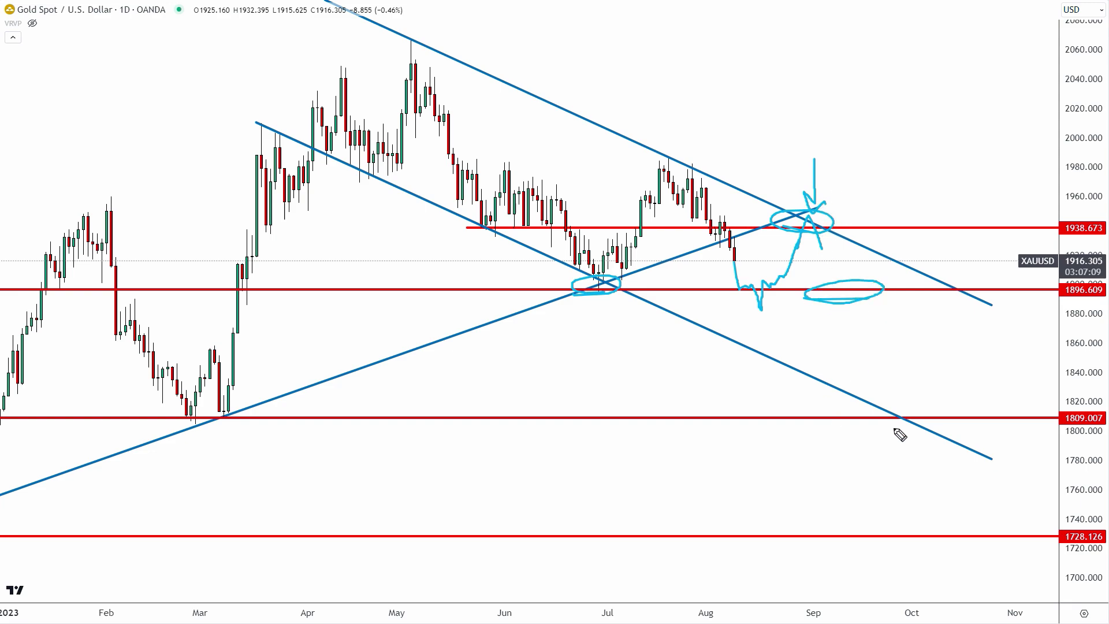
mouse_move(808, 228)
mouse_down()
mouse_move(835, 295)
mouse_move(918, 375)
mouse_move(927, 420)
mouse_move(890, 421)
mouse_move(895, 439)
mouse_up()
drag(191, 428, 251, 428)
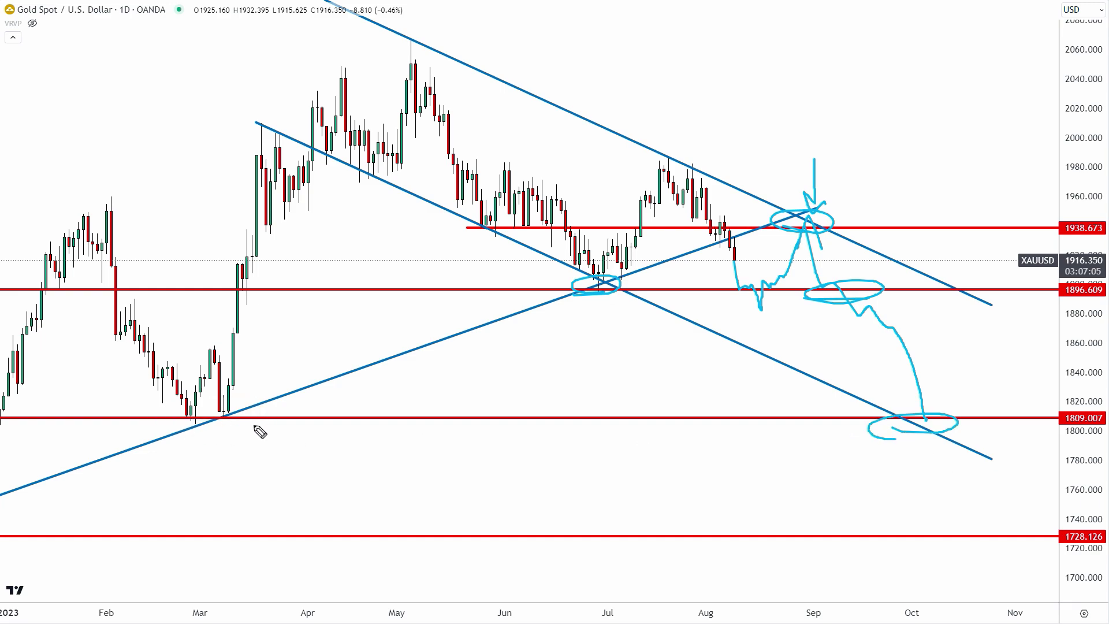
drag(920, 403, 988, 375)
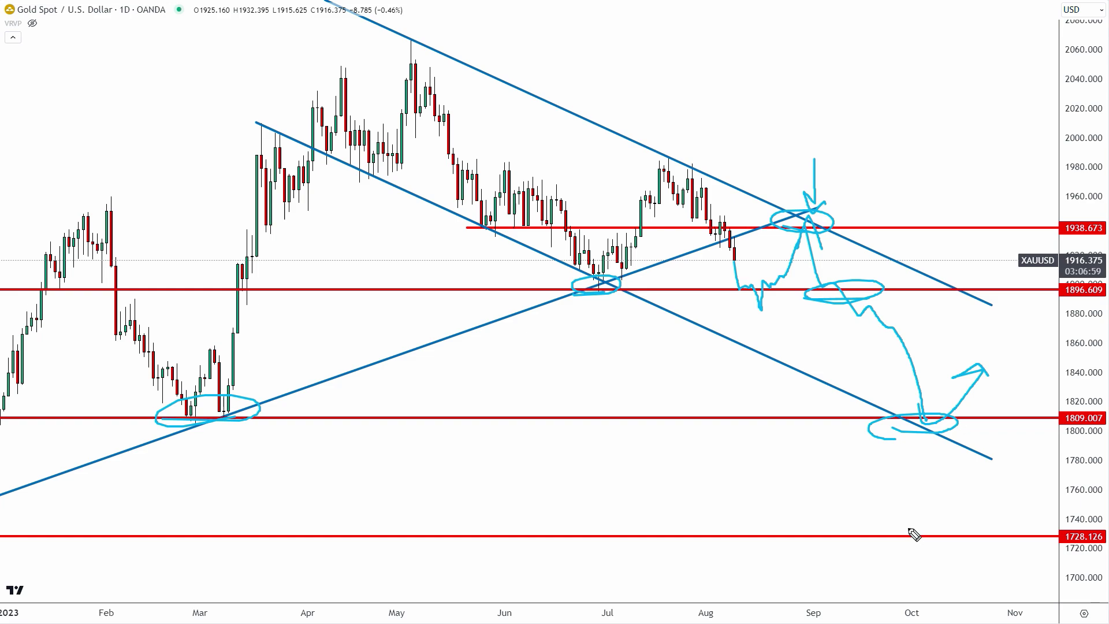
key(ctrl+z)
key(ctrl+z)
key(ctrl+z)
key(ctrl+z)
key(ctrl+z)
key(ctrl+z)
key(ctrl+z)
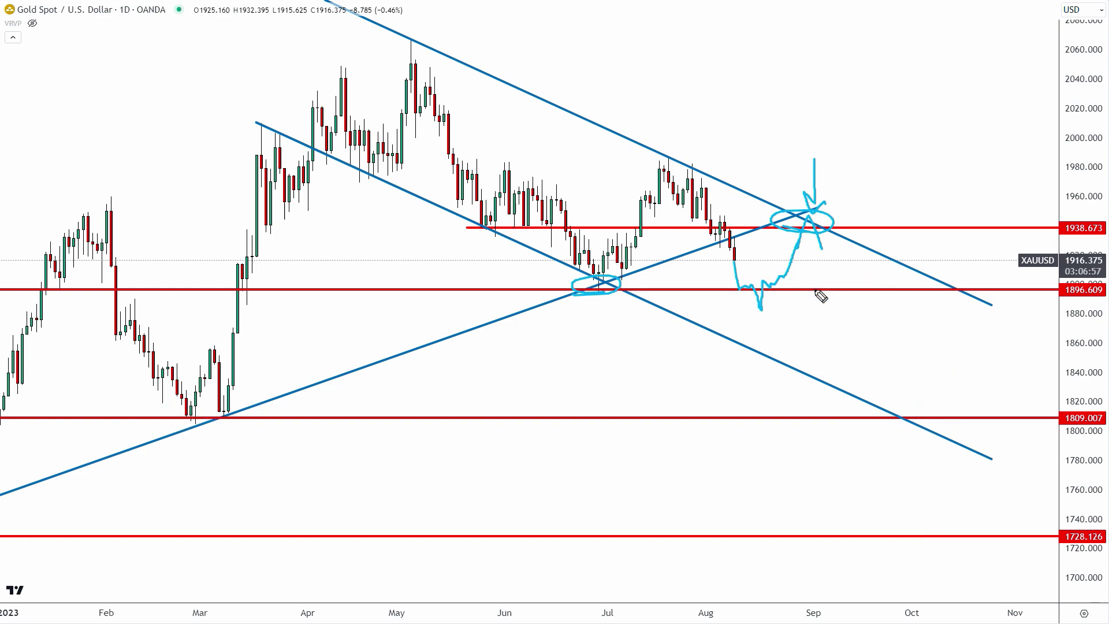
key(ctrl+z)
key(ctrl+z)
key(ctrl+z)
key(ctrl+z)
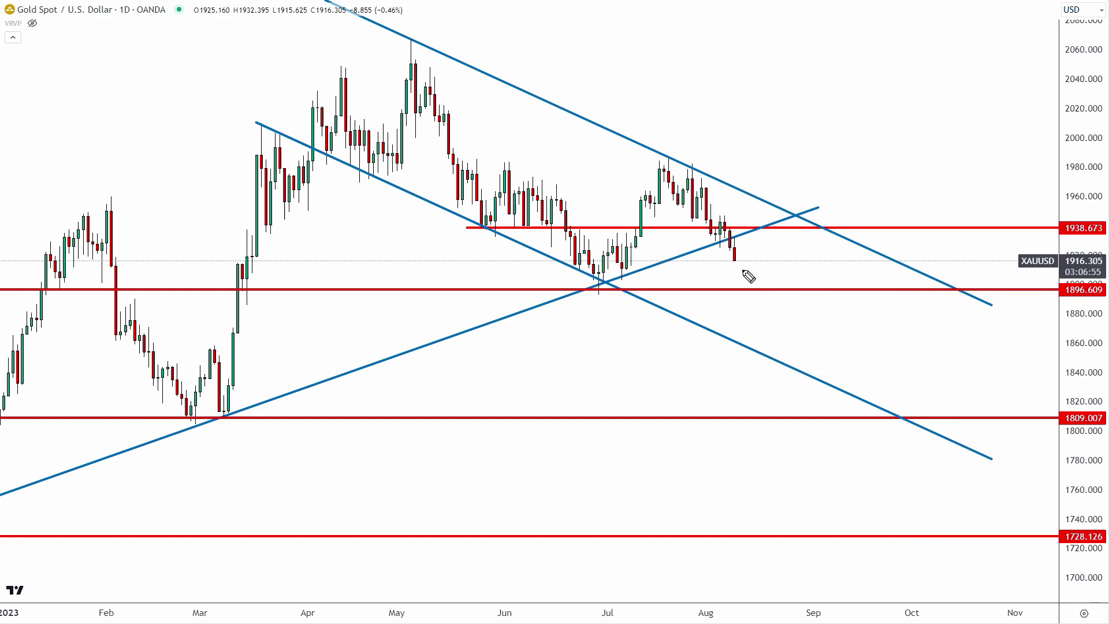
mouse_move(733, 249)
mouse_down()
mouse_move(742, 273)
mouse_move(907, 326)
mouse_move(973, 422)
mouse_move(992, 375)
mouse_up()
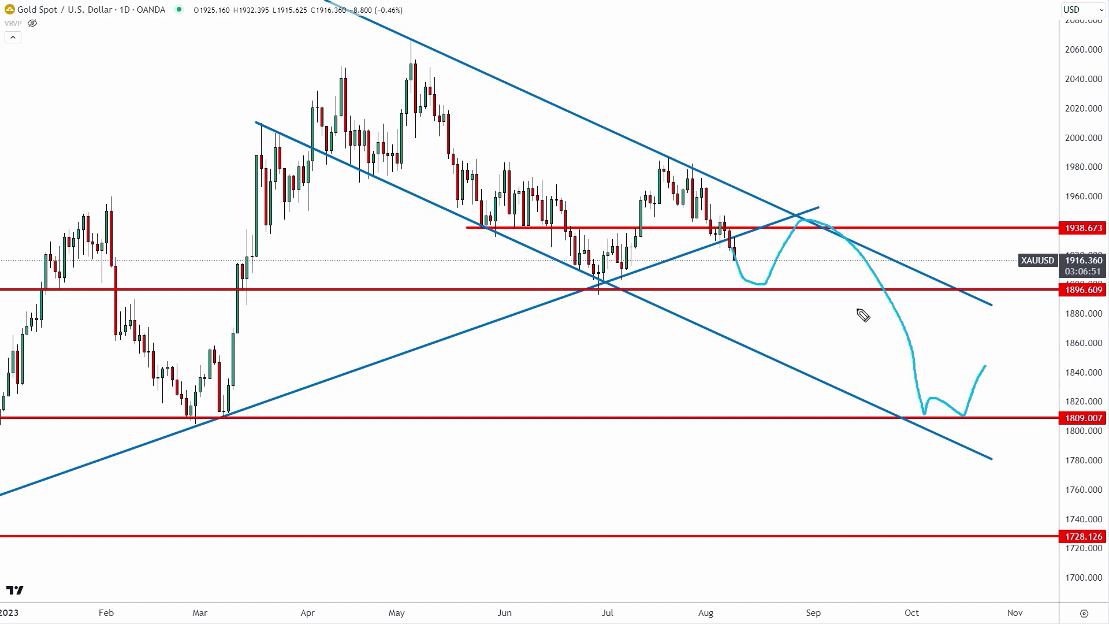
key(ctrl+z)
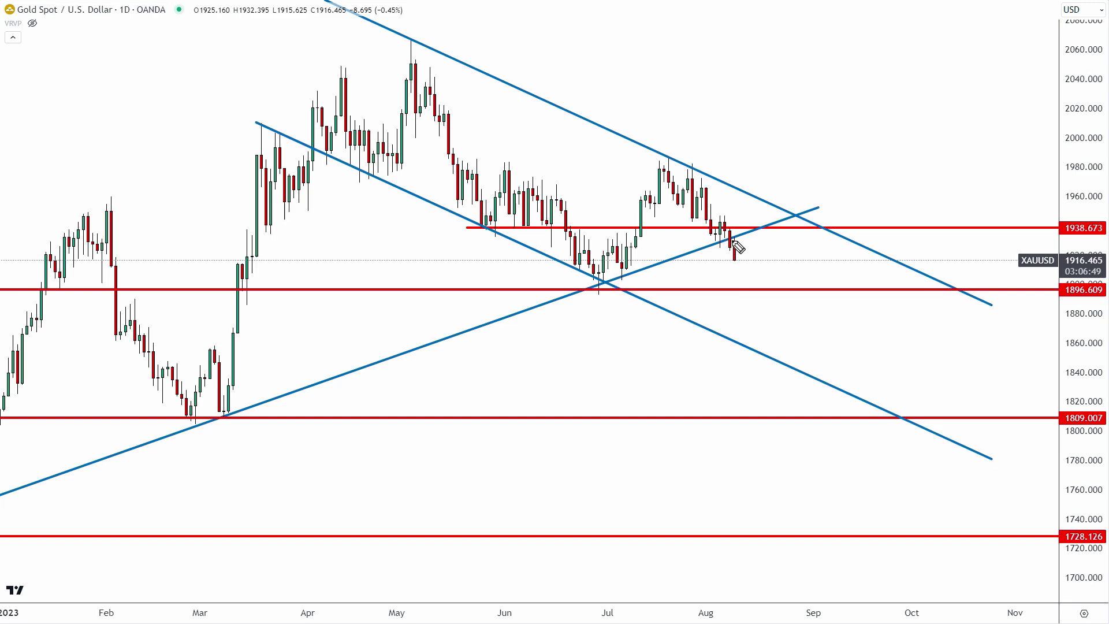
mouse_move(875, 426)
mouse_down()
mouse_move(967, 412)
mouse_move(885, 426)
mouse_move(959, 442)
mouse_up()
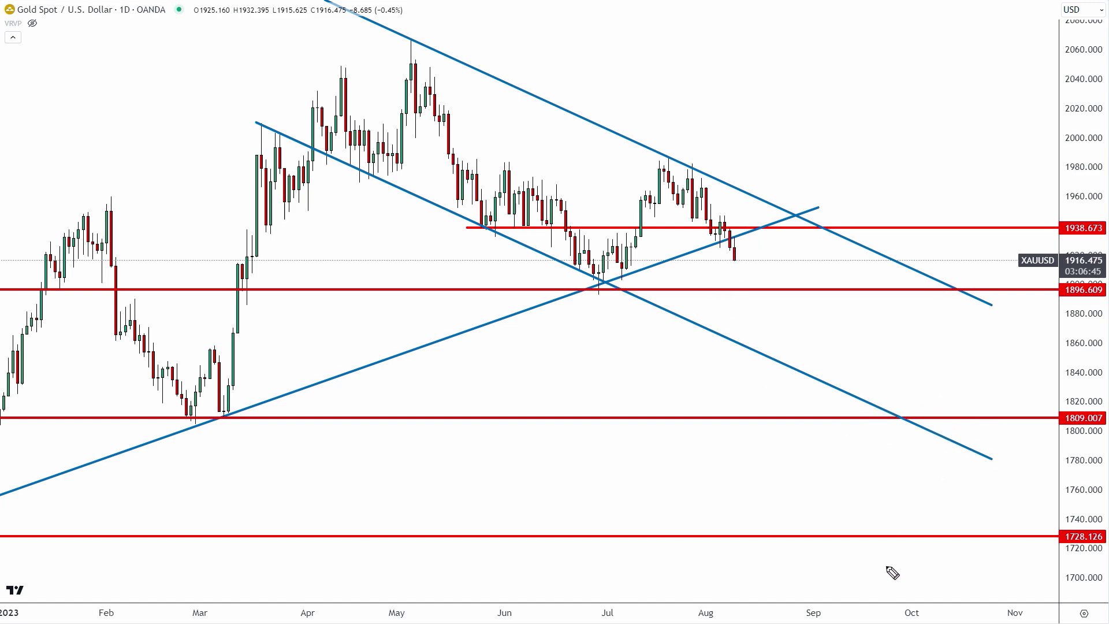